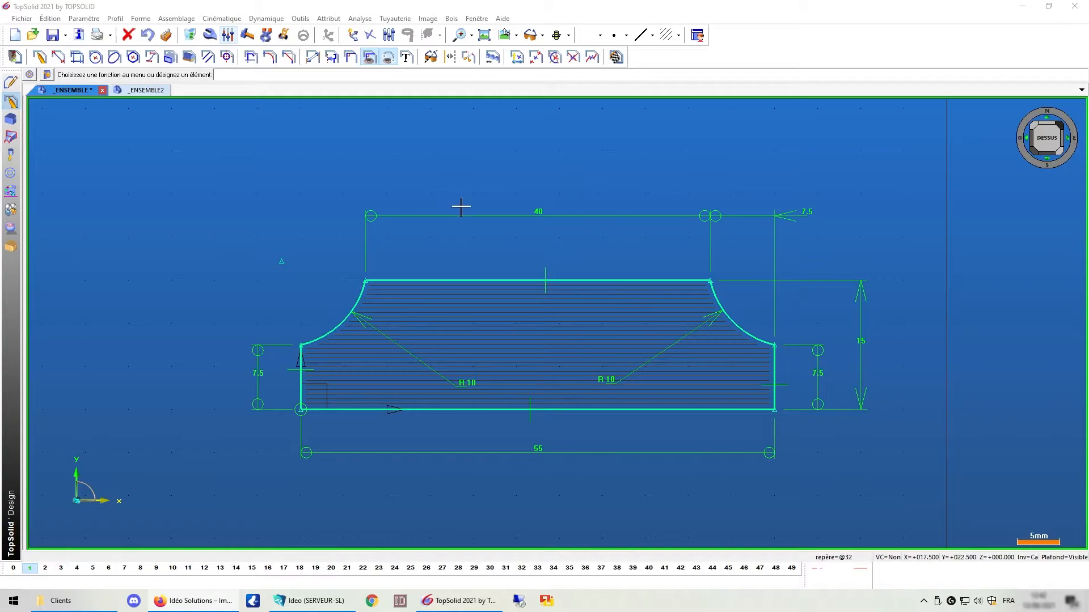
# Finish the closed moulding profile sketch and return to the 3D document
pyautogui.scroll(-1, 432, 206)
pyautogui.scroll(-1, 451, 199)
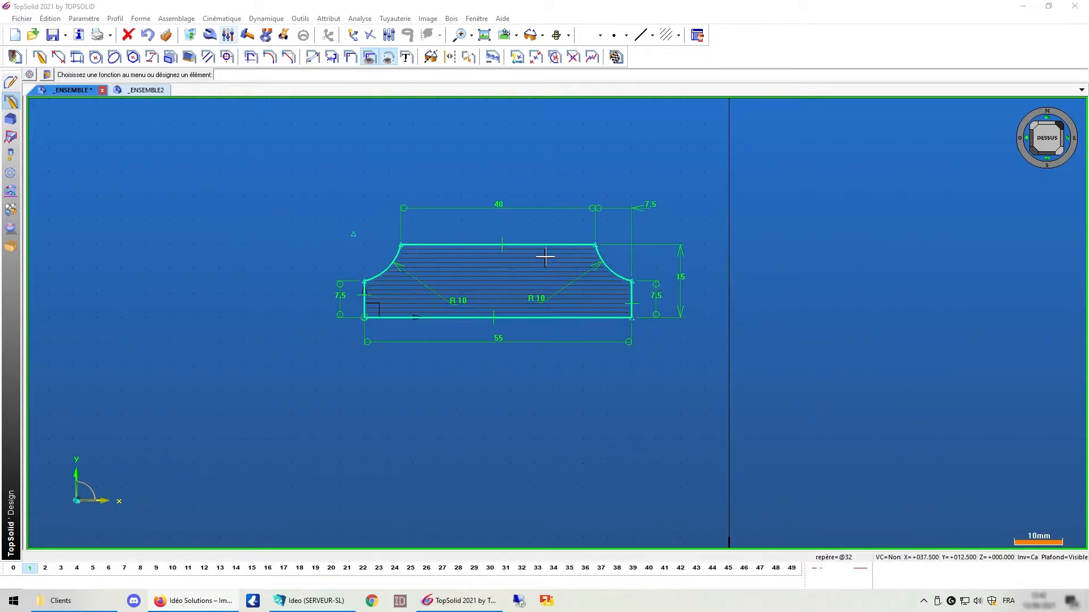
pyautogui.click(617, 57)
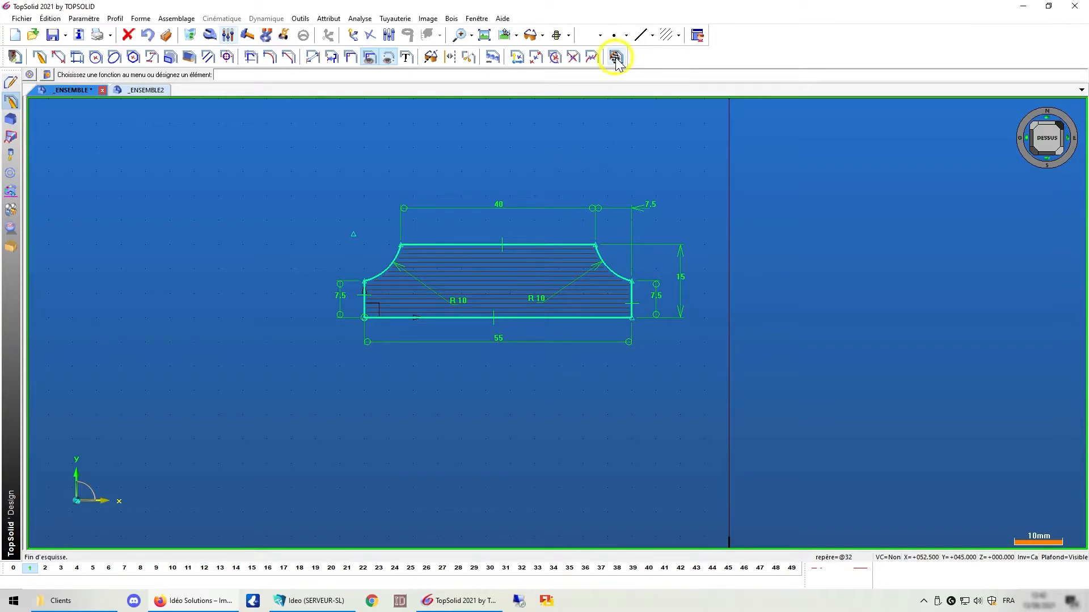
pyautogui.moveTo(617, 272); pyautogui.dragTo(675, 194, button='middle')
pyautogui.click(504, 34)
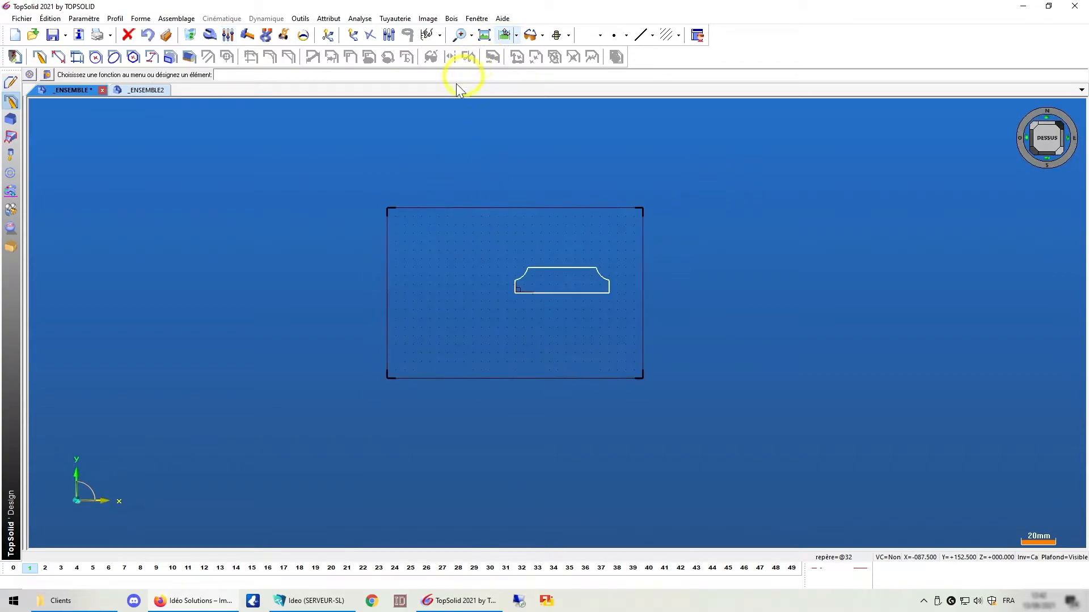
# Display the alpha bar with its messages area and make it taller
pyautogui.click(476, 18)
pyautogui.moveTo(459, 20)
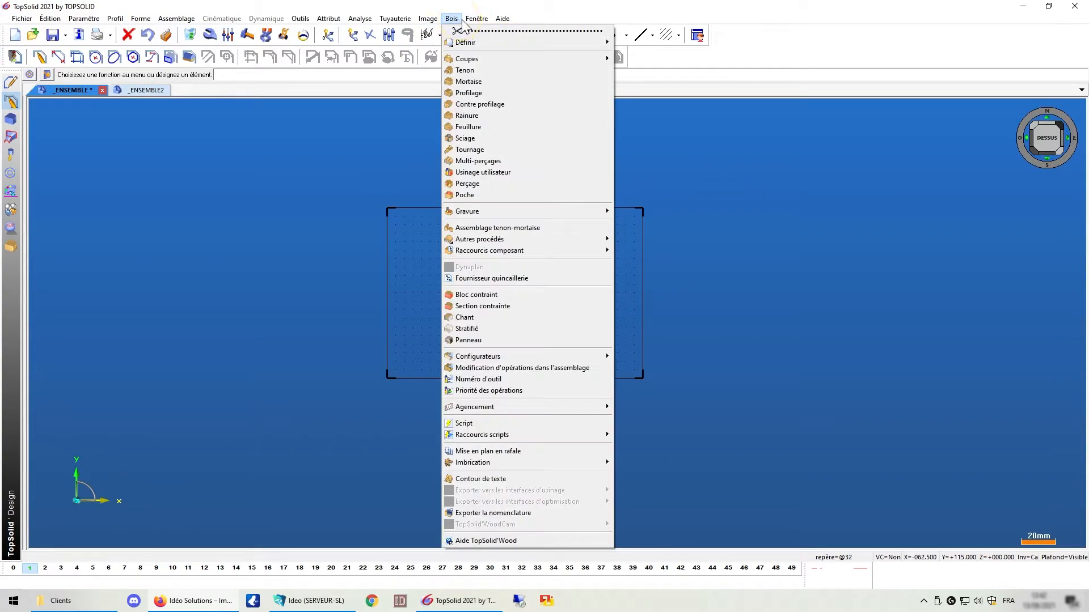
pyautogui.click(471, 106)
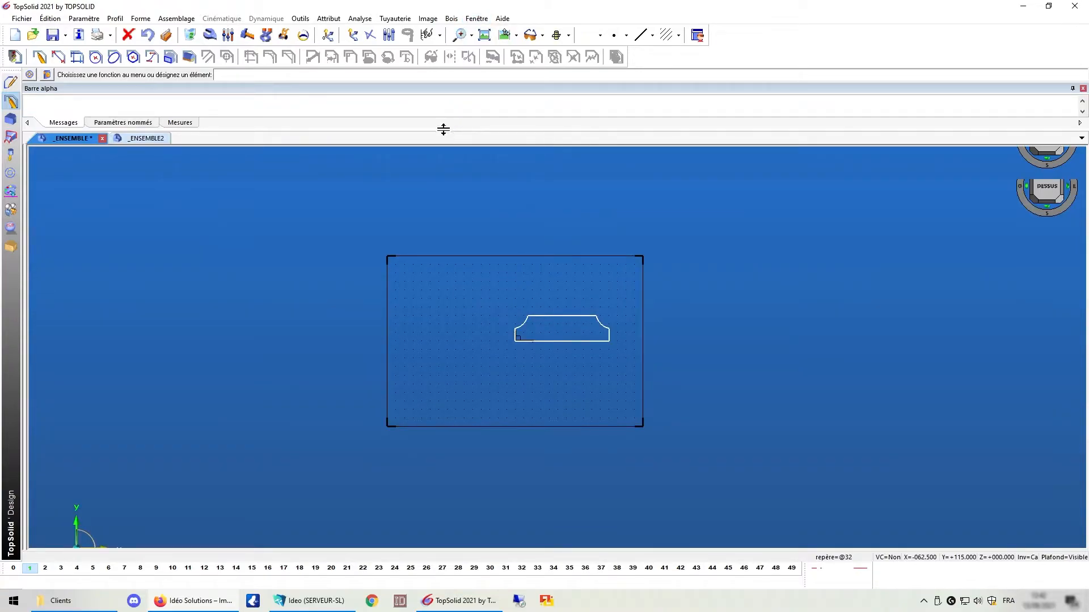
pyautogui.moveTo(444, 129); pyautogui.dragTo(438, 149)
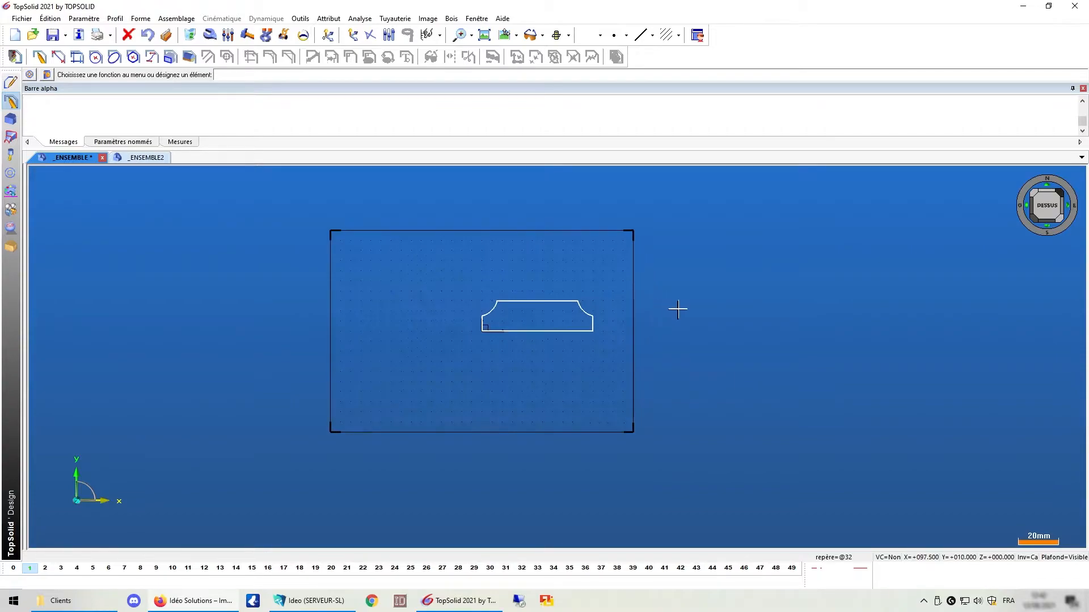
# Extrude the moulding profile into a solid with a height driven by the parameter d=100
pyautogui.click(141, 19)
pyautogui.click(152, 42)
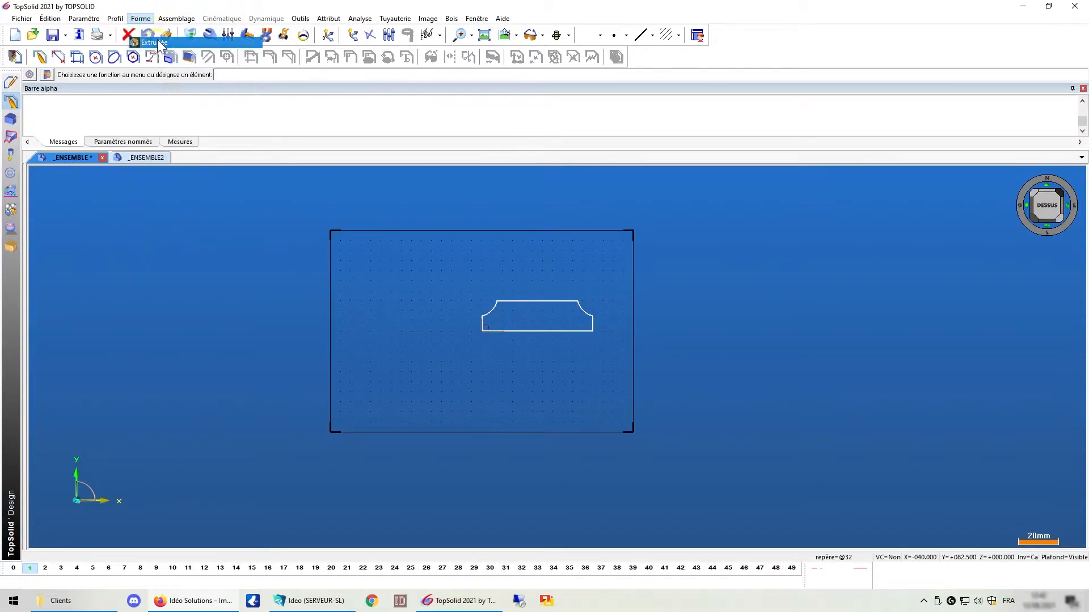
pyautogui.click(555, 299)
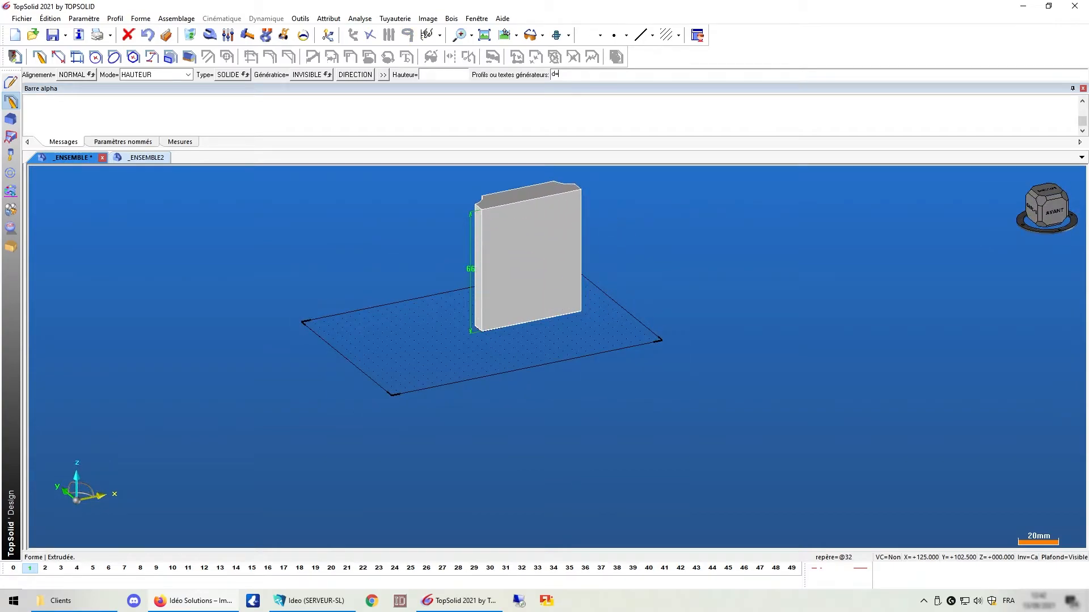
pyautogui.write('d=100')
pyautogui.press('Return')
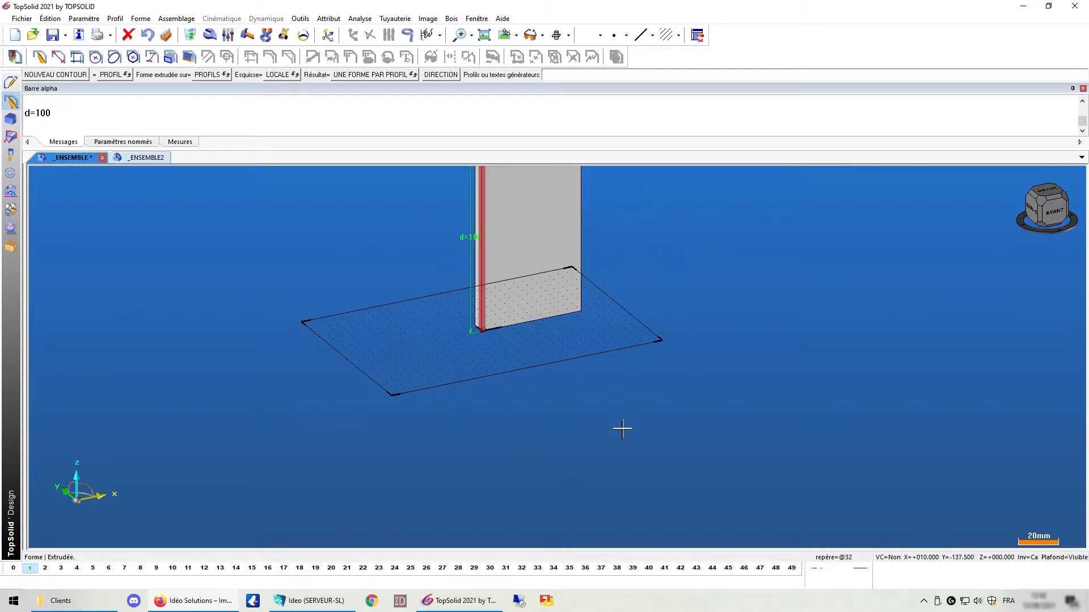
pyautogui.moveTo(622, 428); pyautogui.dragTo(611, 391, button='middle')
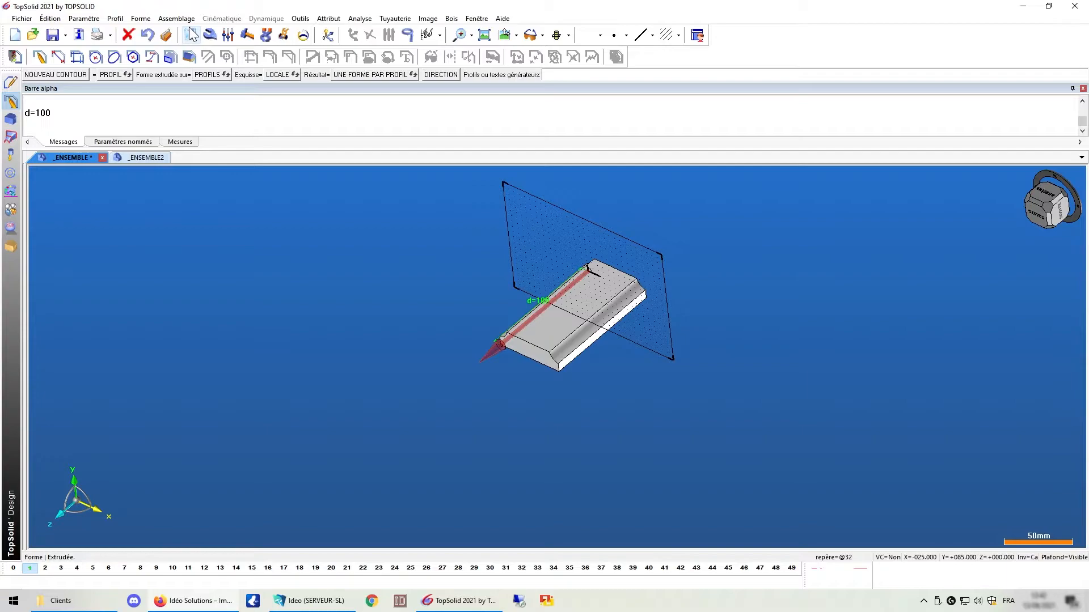
# Define the extruded moulding as a wood part with the designation Moulure
pyautogui.click(452, 19)
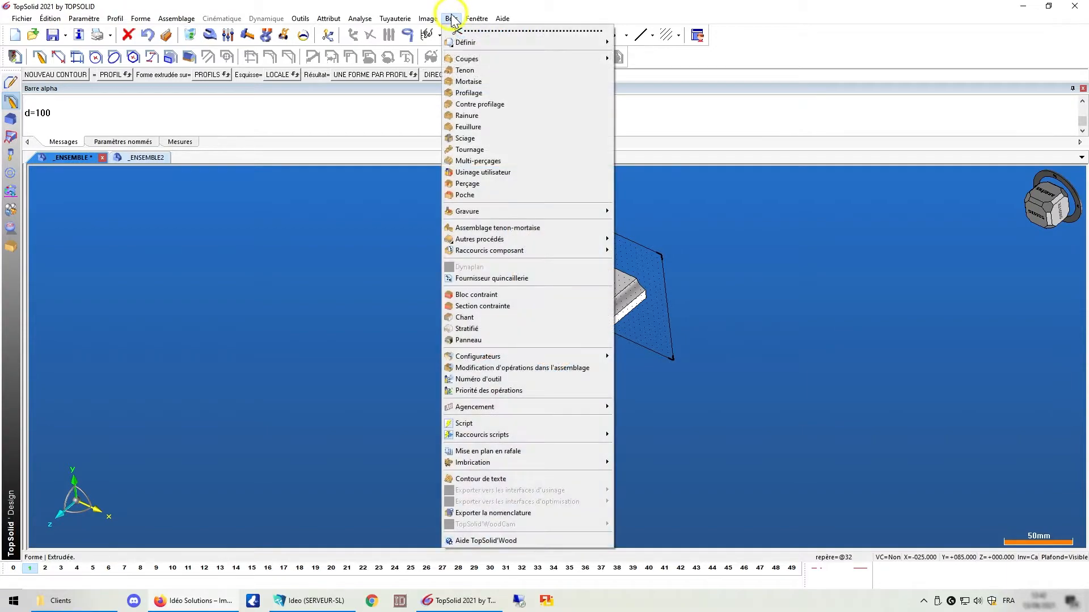
pyautogui.moveTo(469, 42)
pyautogui.click(652, 51)
pyautogui.click(567, 347)
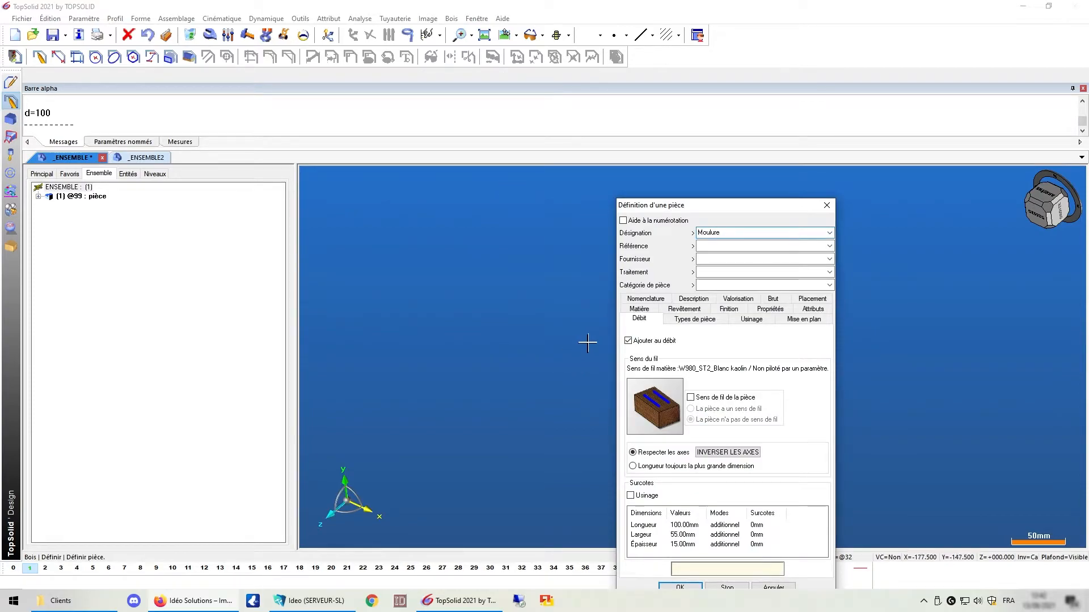
pyautogui.moveTo(734, 206); pyautogui.dragTo(553, 91)
# Assign the material chêne liège from the bois de feuillus category to the part and complete its definition
pyautogui.click(457, 195)
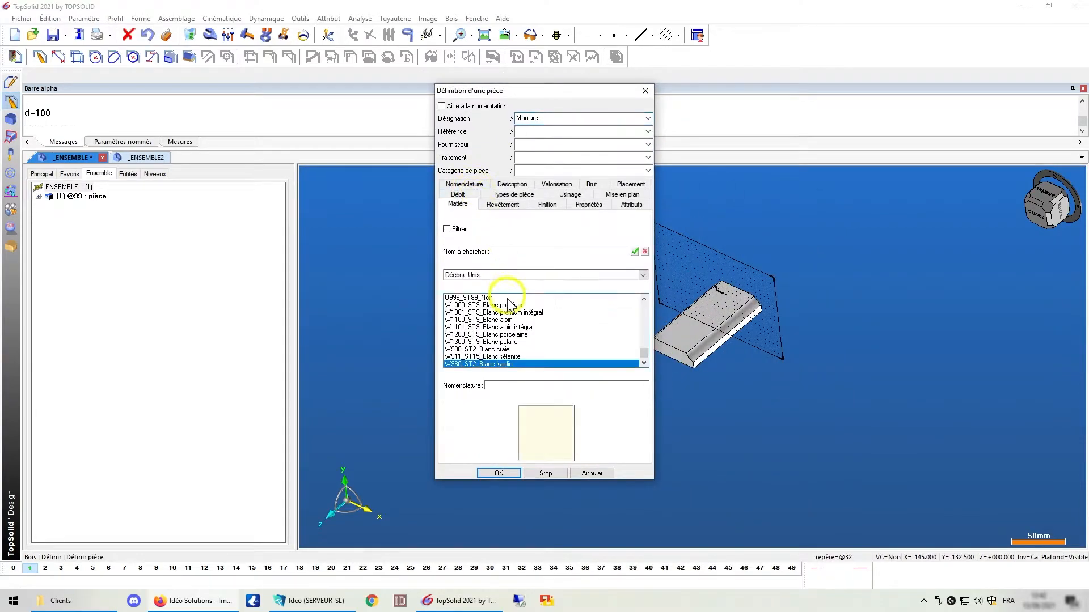
pyautogui.click(487, 274)
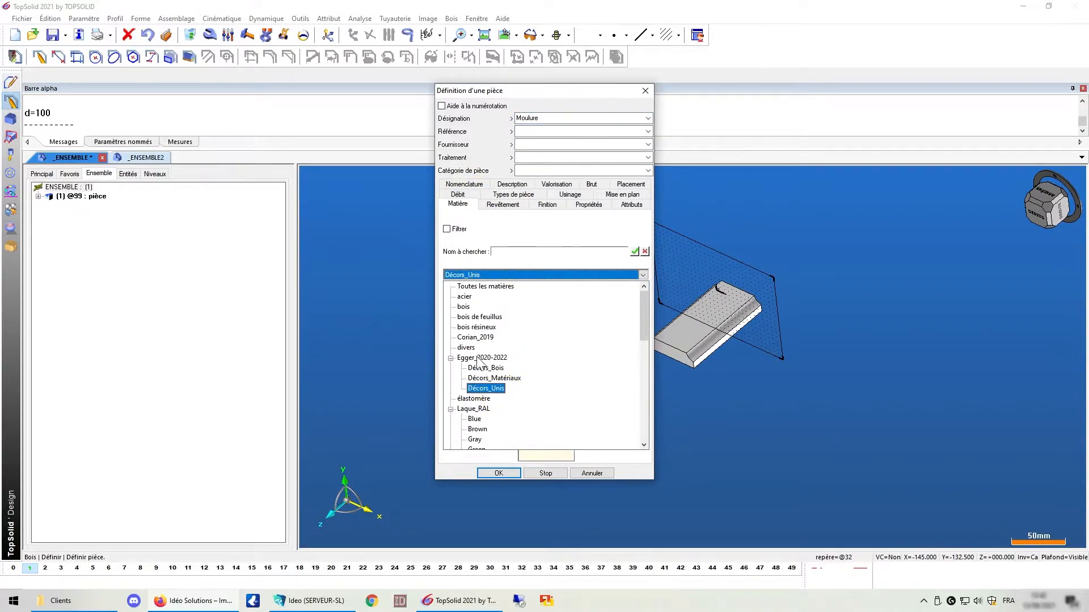
pyautogui.click(476, 319)
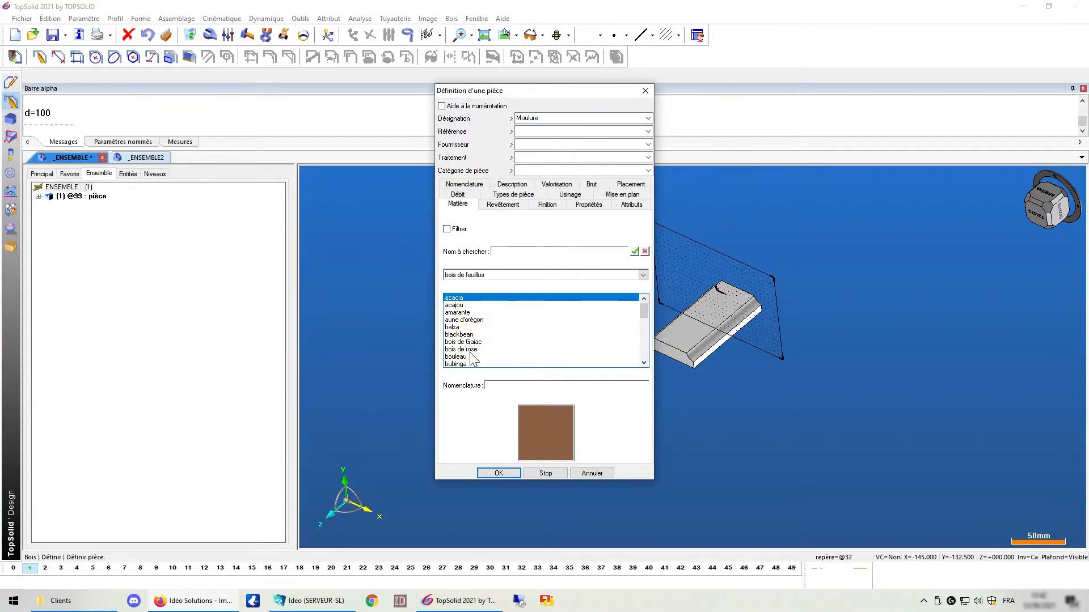
pyautogui.scroll(-3, 470, 350)
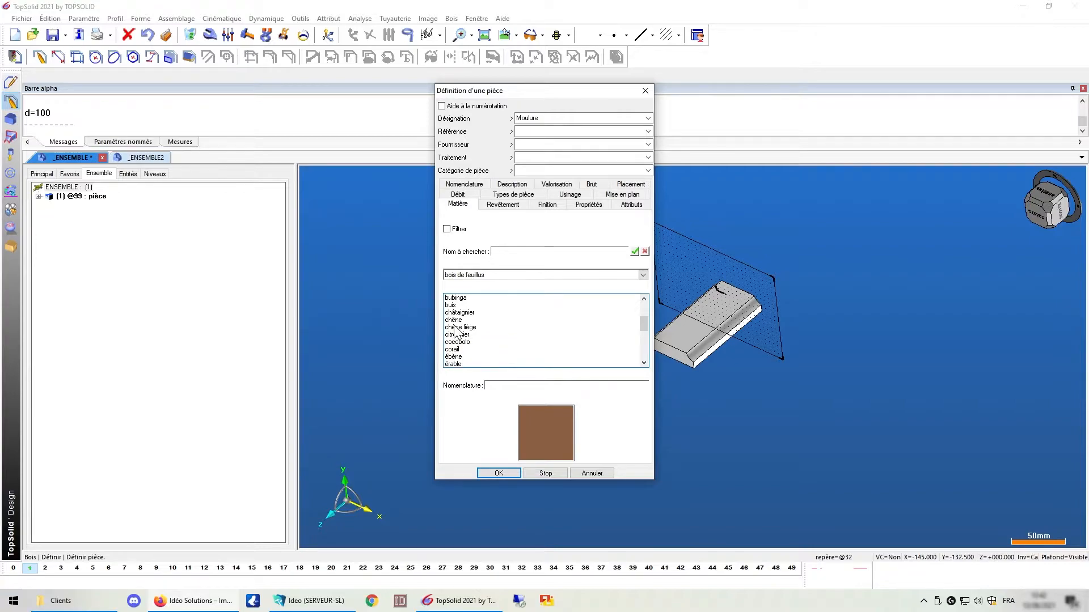
pyautogui.click(455, 328)
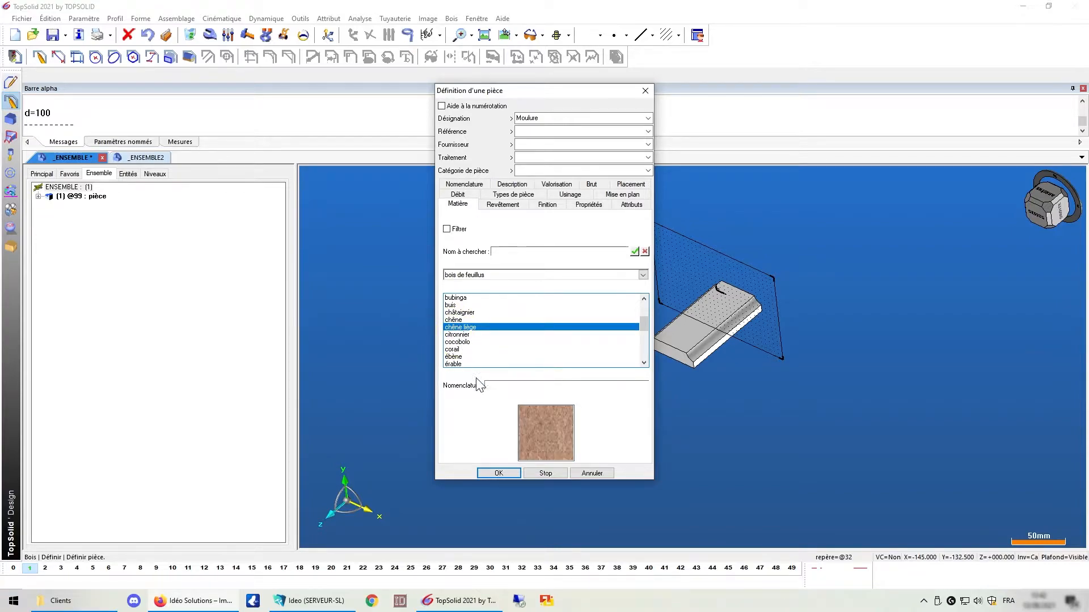
pyautogui.click(499, 473)
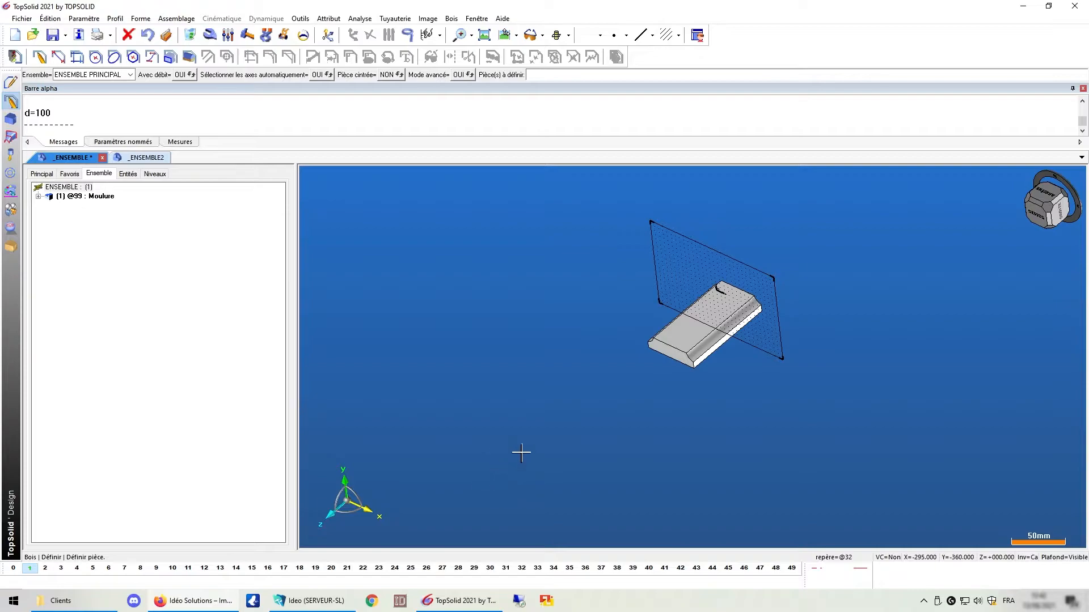
pyautogui.moveTo(607, 368)
pyautogui.mouseDown(button='middle')
pyautogui.moveTo(651, 384)
pyautogui.moveTo(836, 391)
pyautogui.moveTo(586, 378)
pyautogui.moveTo(666, 372)
pyautogui.moveTo(712, 389)
pyautogui.moveTo(573, 375)
pyautogui.moveTo(509, 386)
pyautogui.moveTo(637, 360)
pyautogui.moveTo(607, 365)
pyautogui.mouseUp(button='middle')
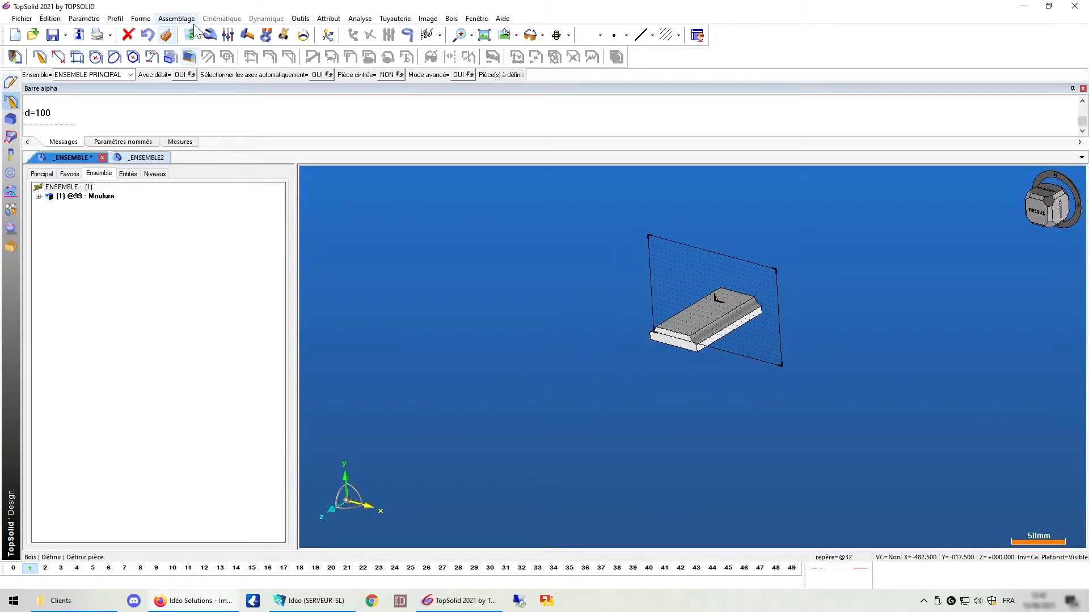
pyautogui.click(168, 36)
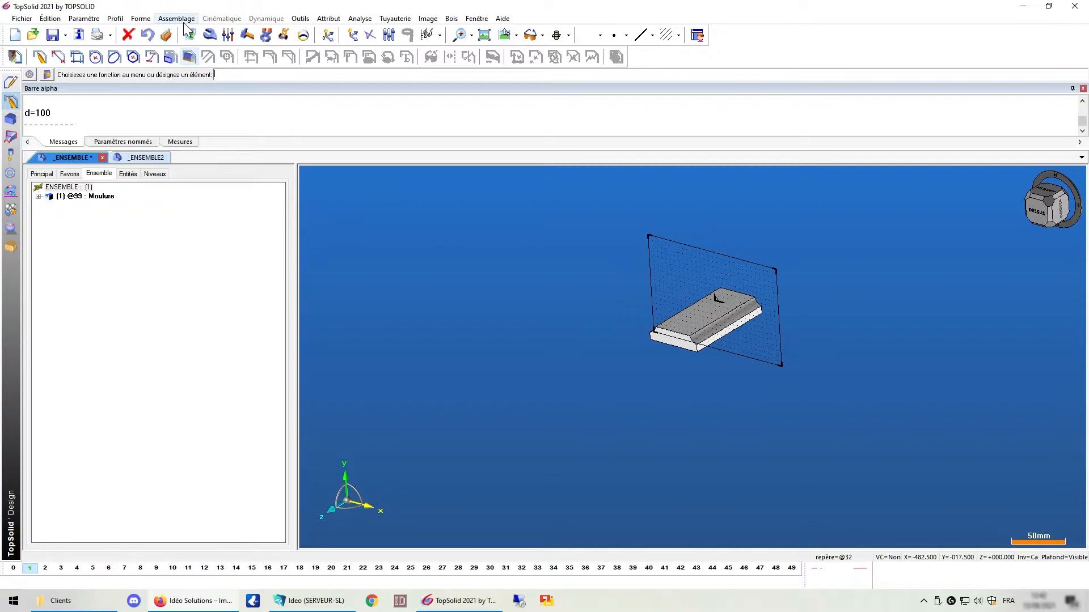
# Try to define the moulding as a profiled component
pyautogui.click(180, 20)
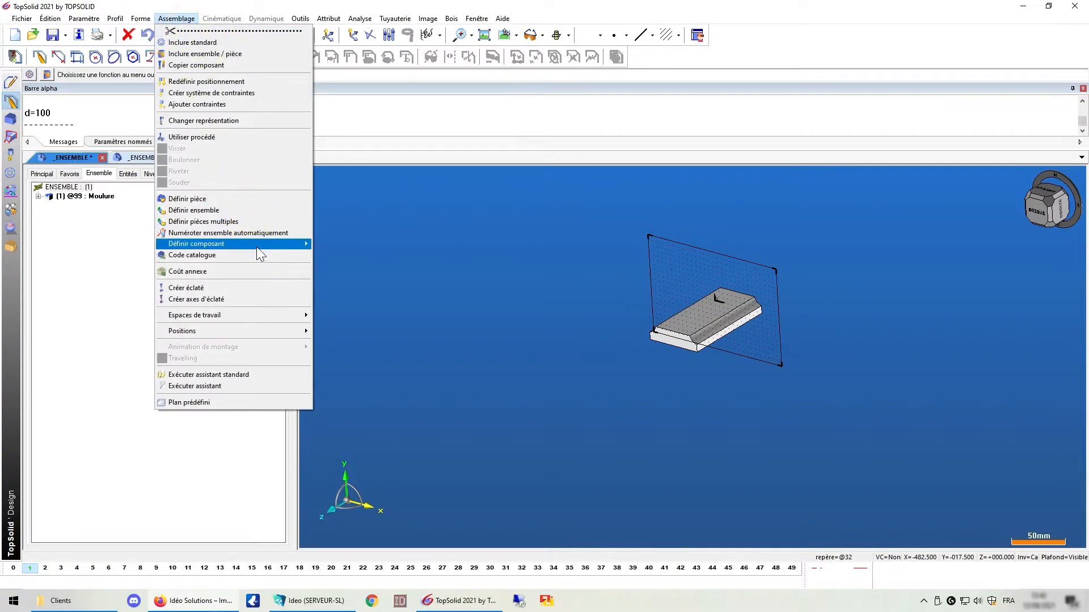
pyautogui.moveTo(259, 250)
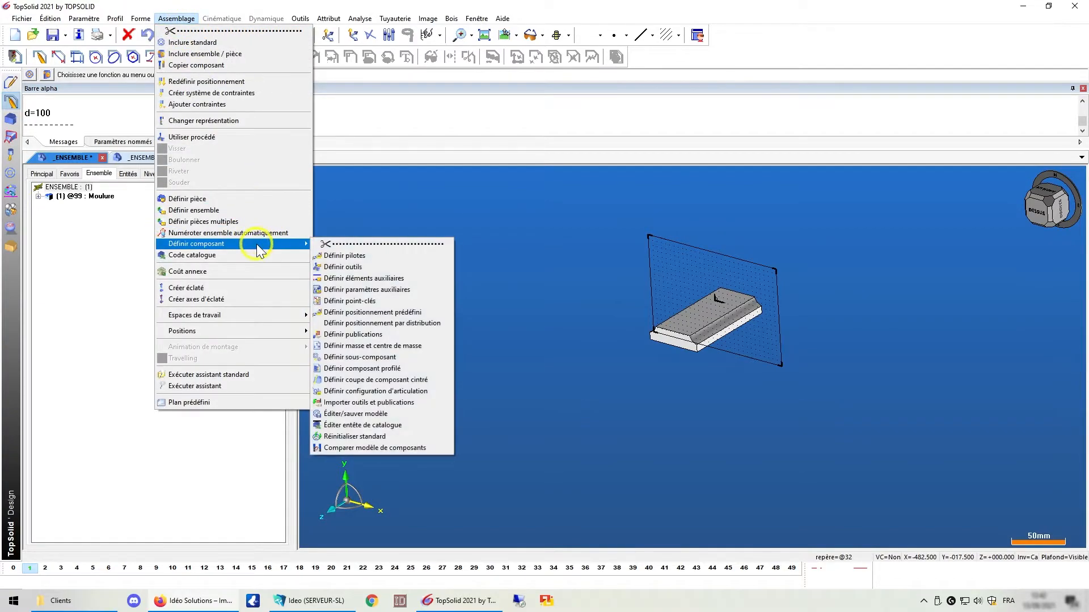
pyautogui.click(372, 370)
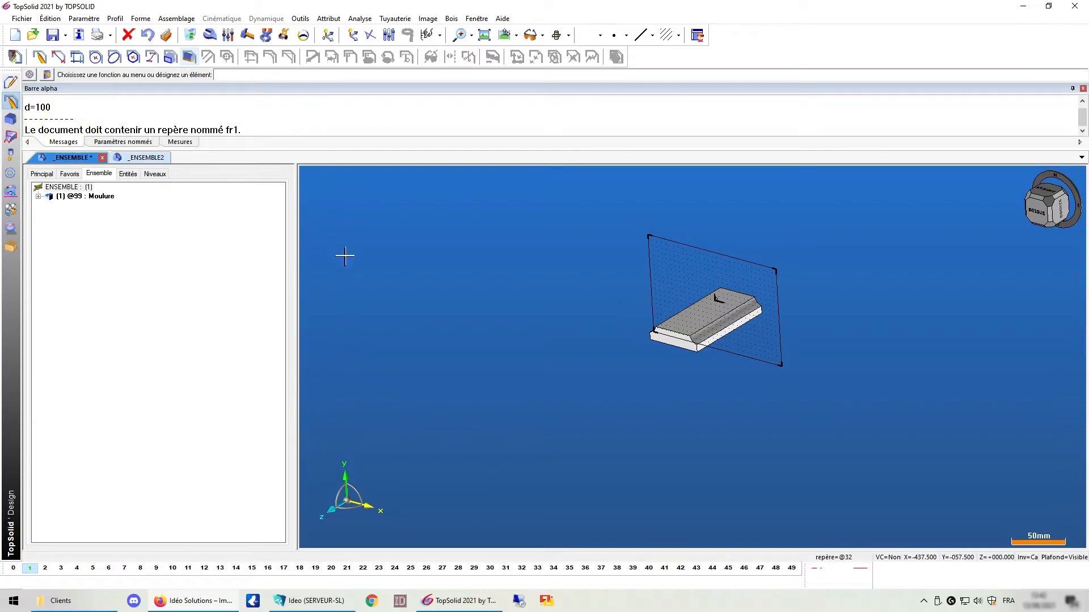
# Name the coordinate frame of the profile's sketch plane fr1
pyautogui.click(50, 19)
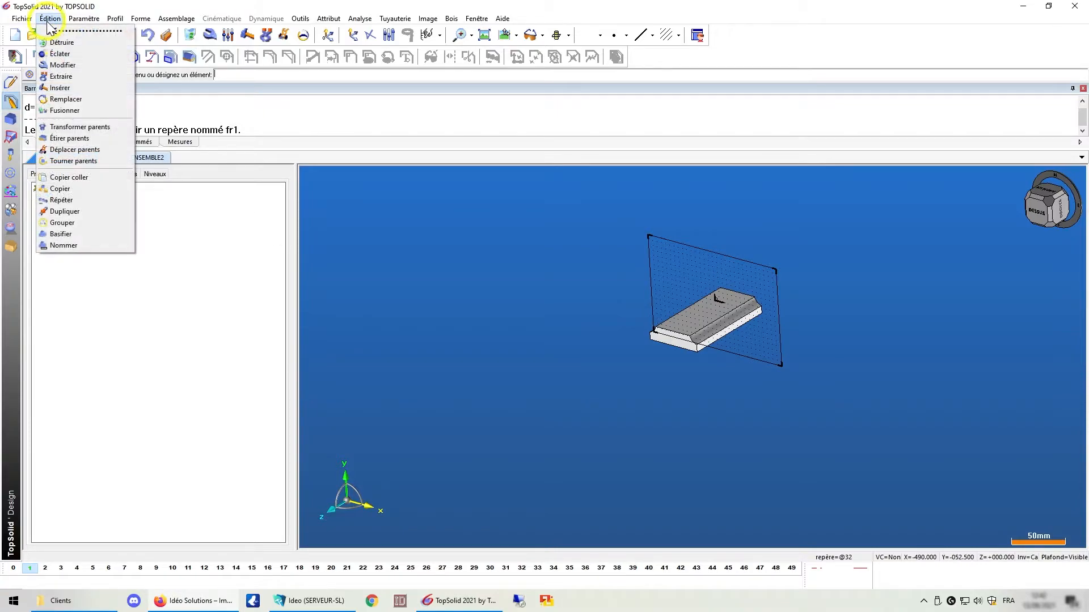
pyautogui.click(75, 245)
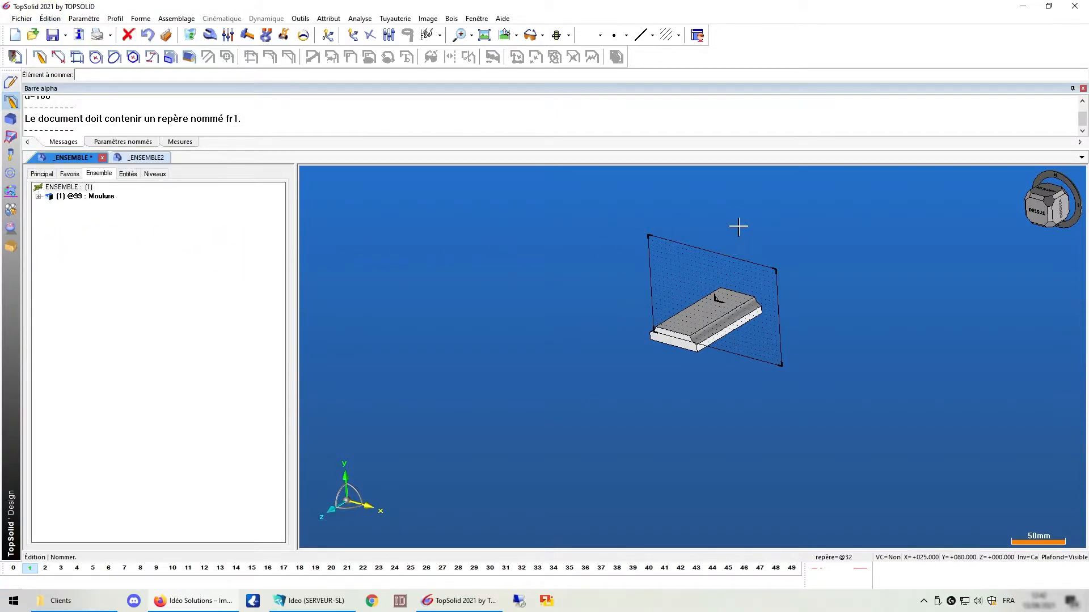
pyautogui.click(734, 258)
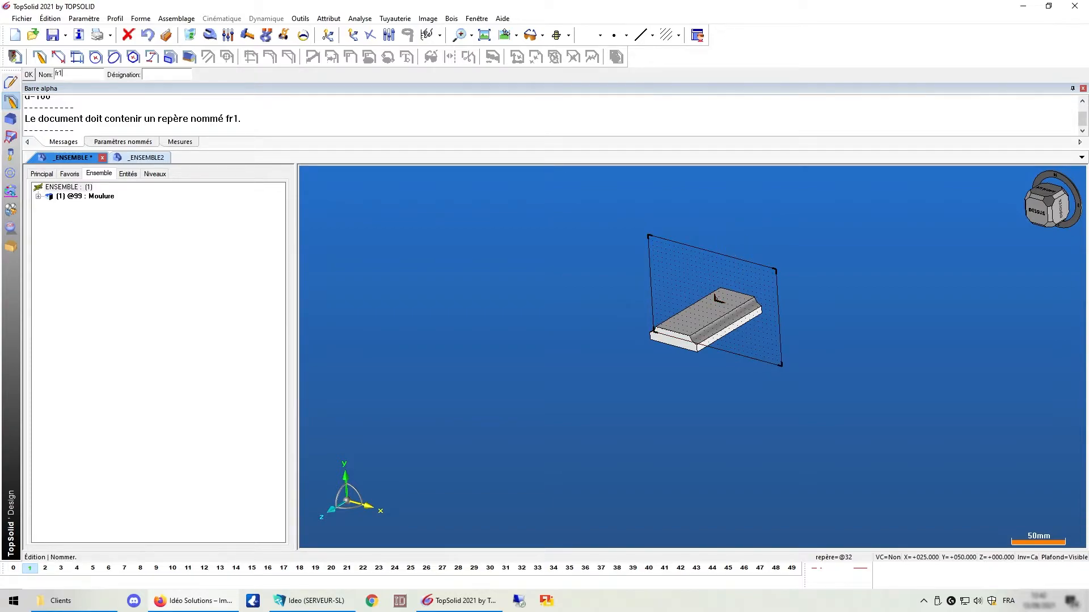
pyautogui.write('fr1')
pyautogui.press('Return')
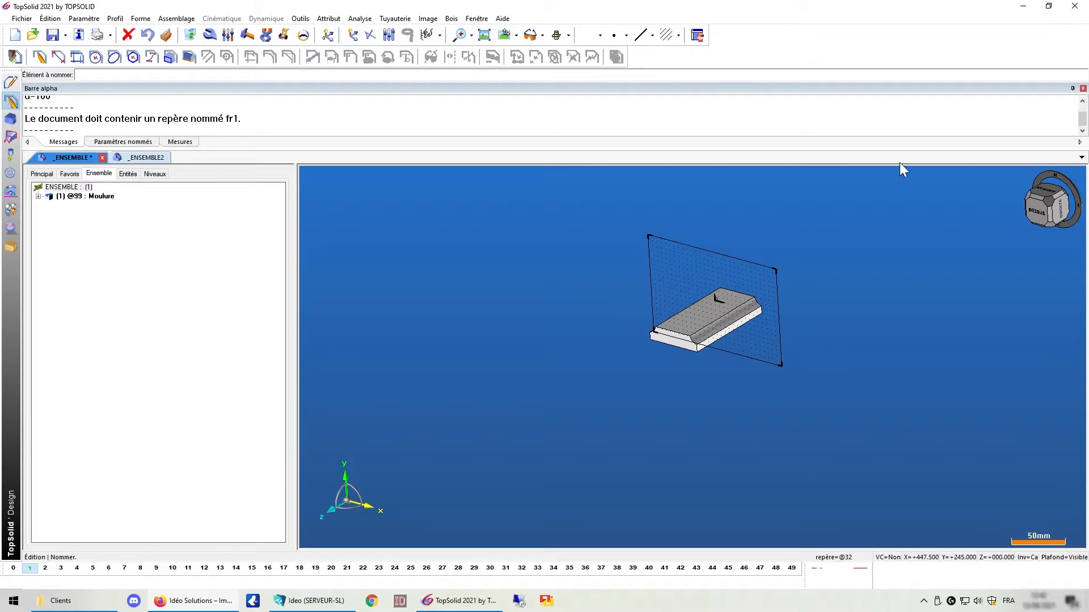
# Define the profiled component using the moulding as its only extruded part
pyautogui.click(176, 18)
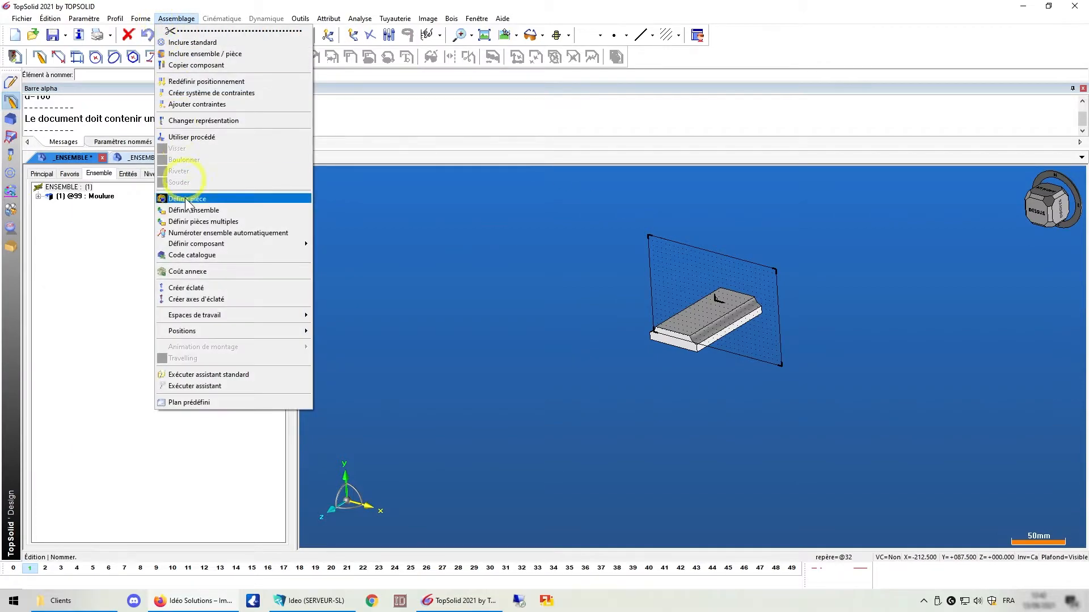
pyautogui.moveTo(199, 242)
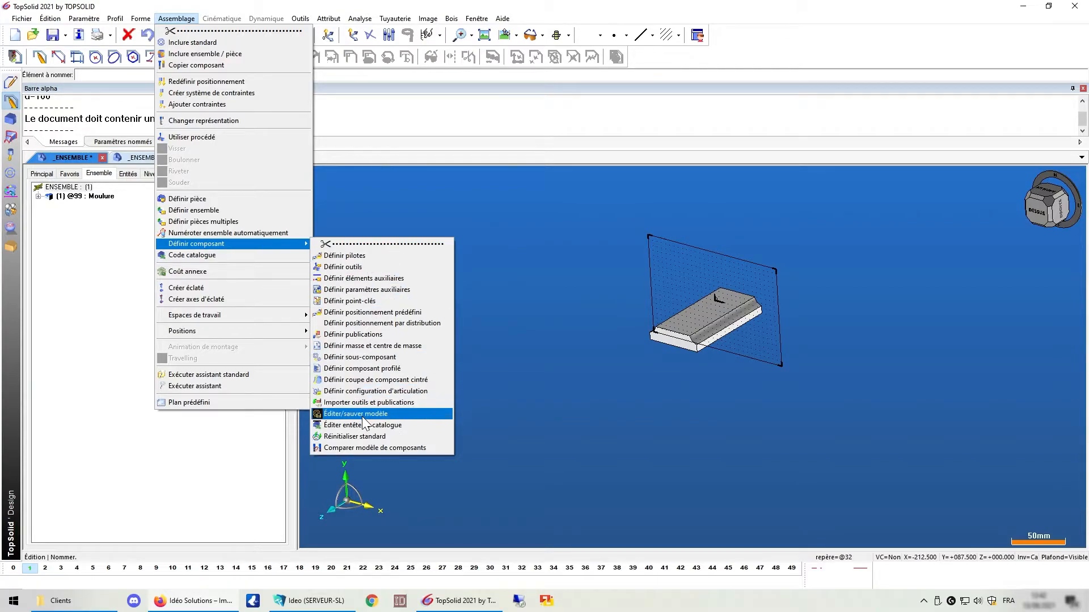
pyautogui.click(393, 370)
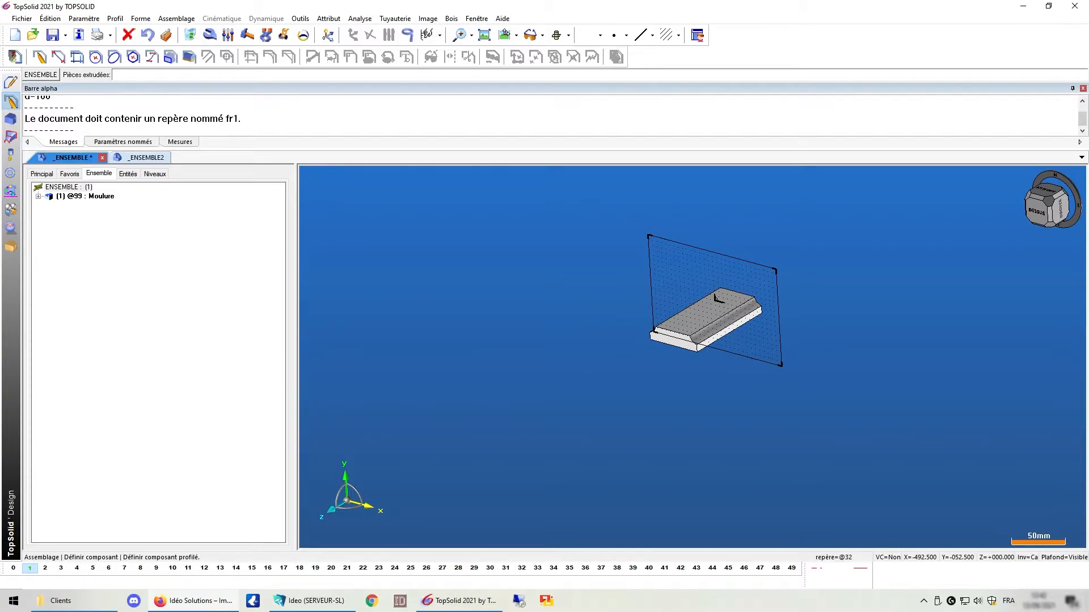
pyautogui.moveTo(838, 360); pyautogui.dragTo(761, 389, button='middle')
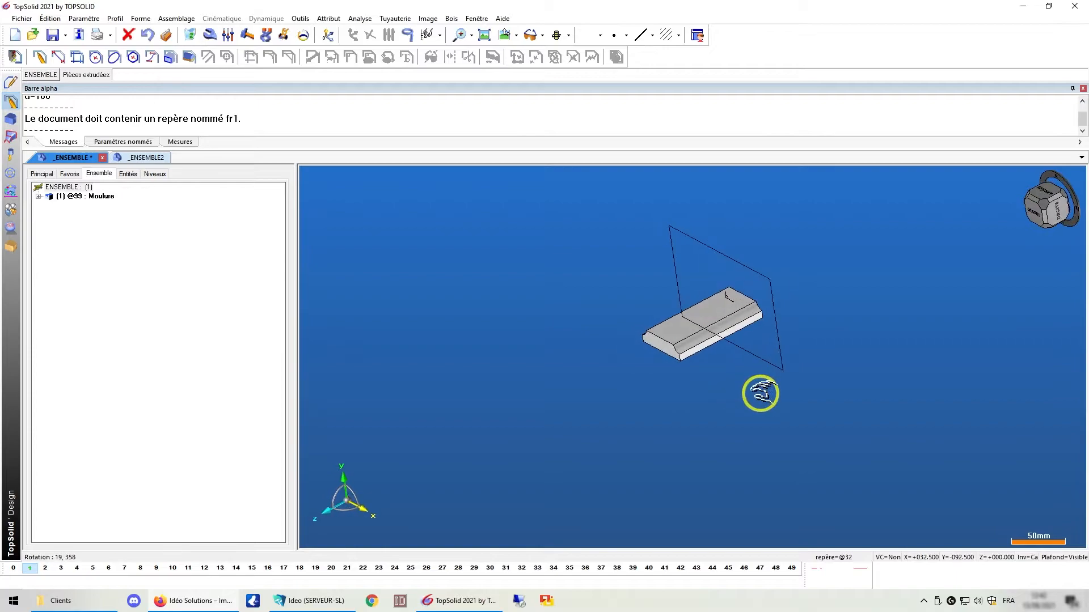
pyautogui.click(670, 337)
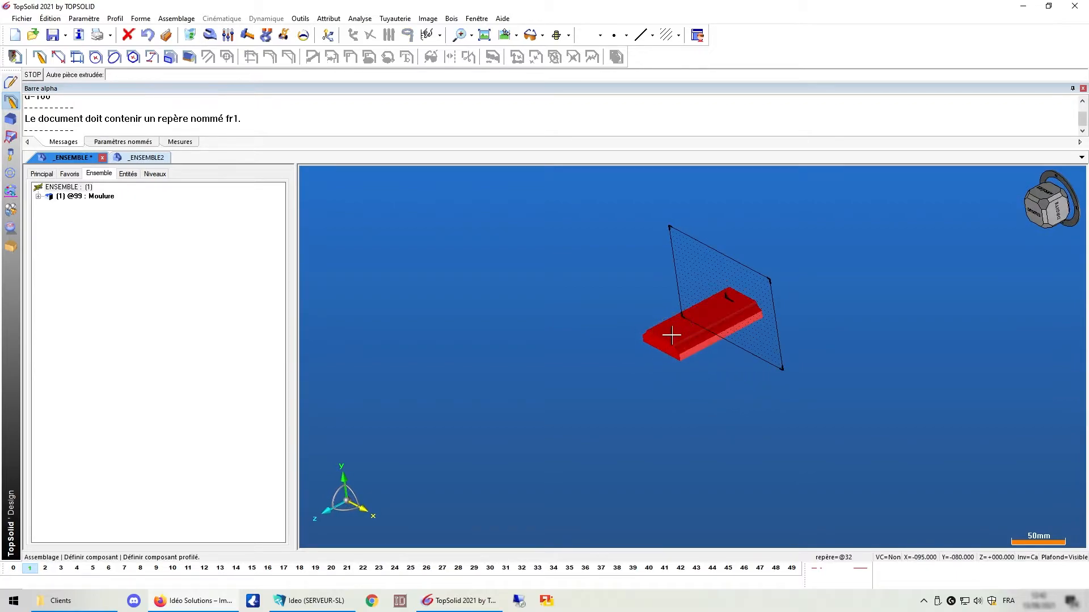
pyautogui.middleClick(585, 282)
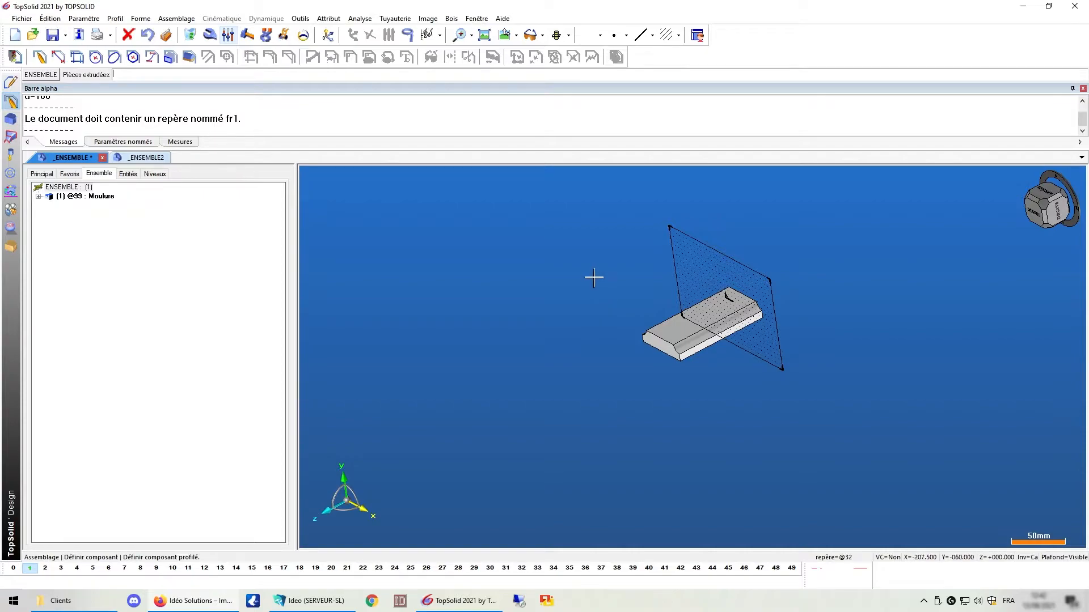
# Define the coordinate frame fr1 as a key frame of the moulding component, keeping fr1 as its designation
pyautogui.click(161, 19)
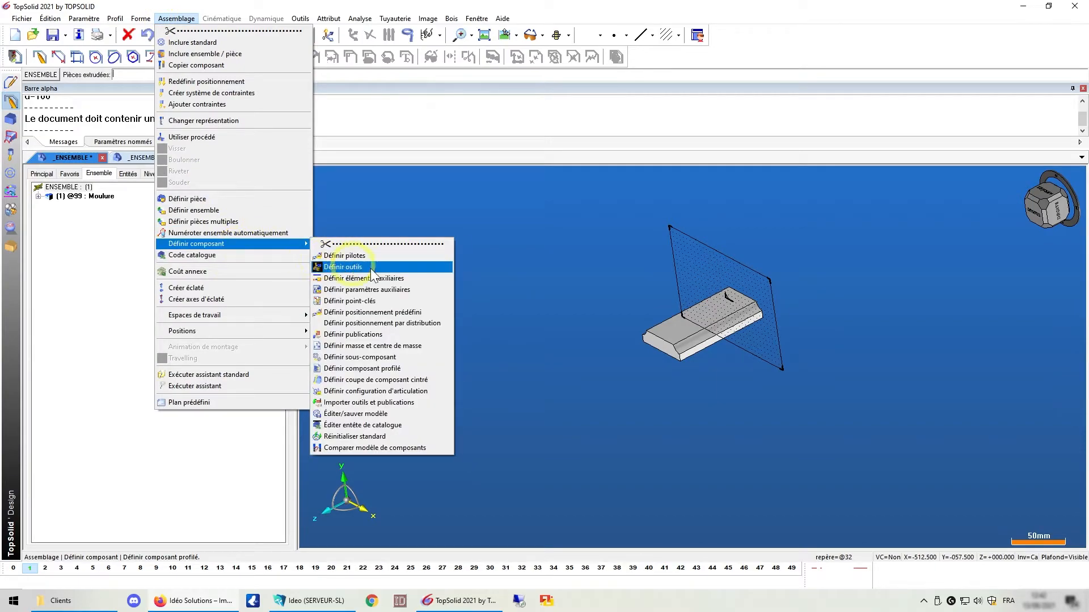
pyautogui.click(349, 301)
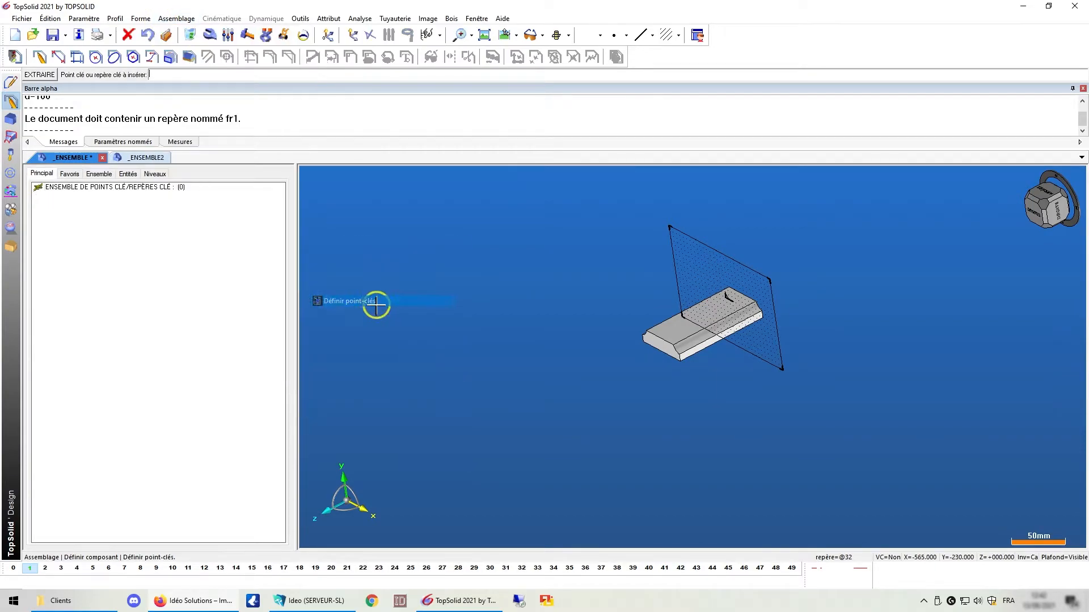
pyautogui.click(729, 255)
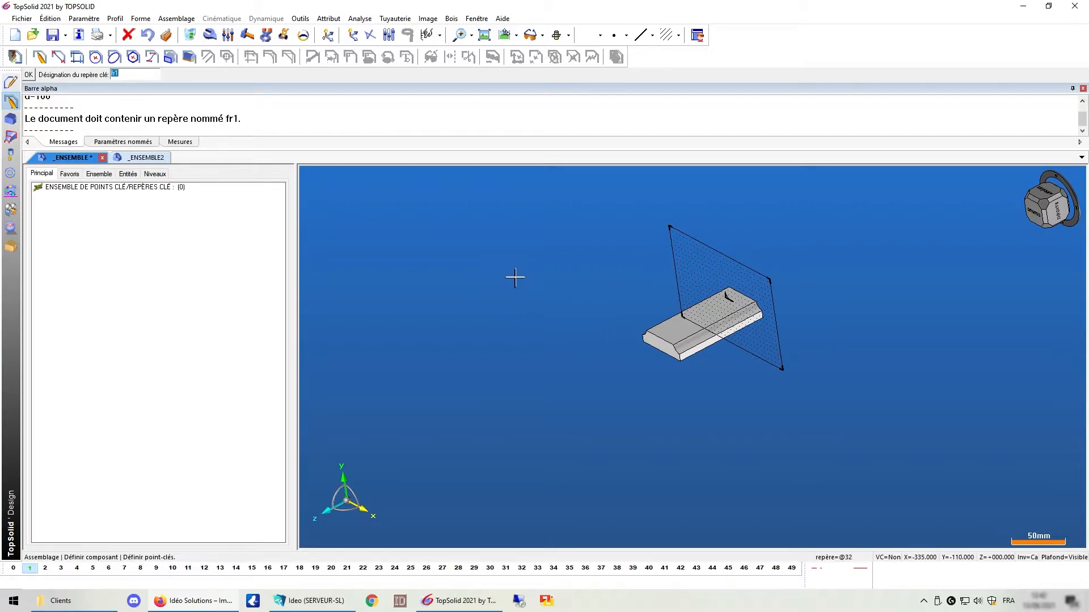
pyautogui.press('Return')
# Save the moulding as a standard model in MON STANDARD 3D with family test, type profil and variant moulure
pyautogui.click(176, 19)
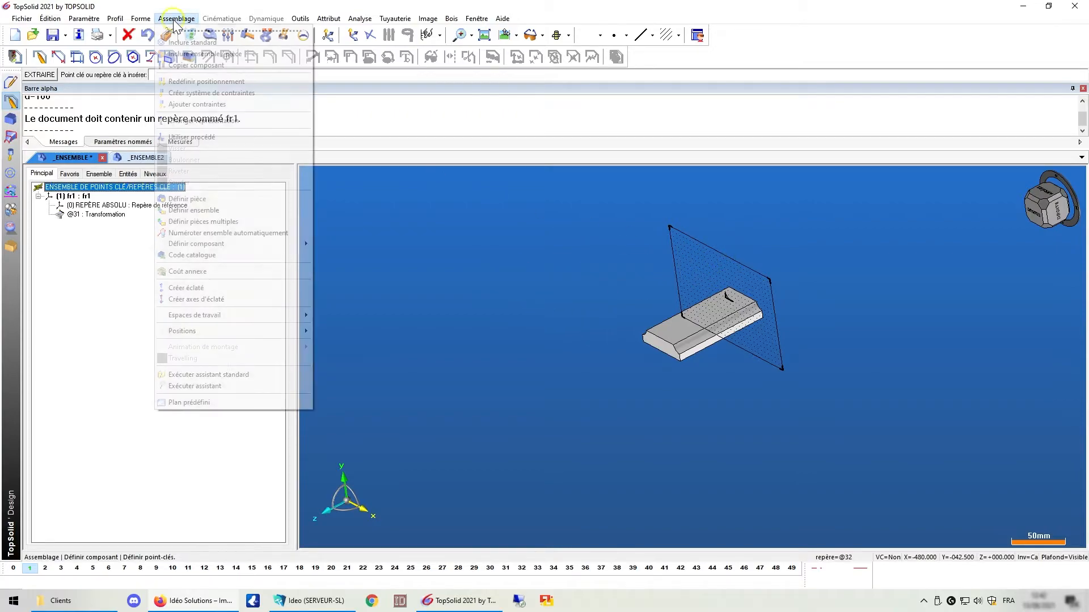
pyautogui.moveTo(248, 248)
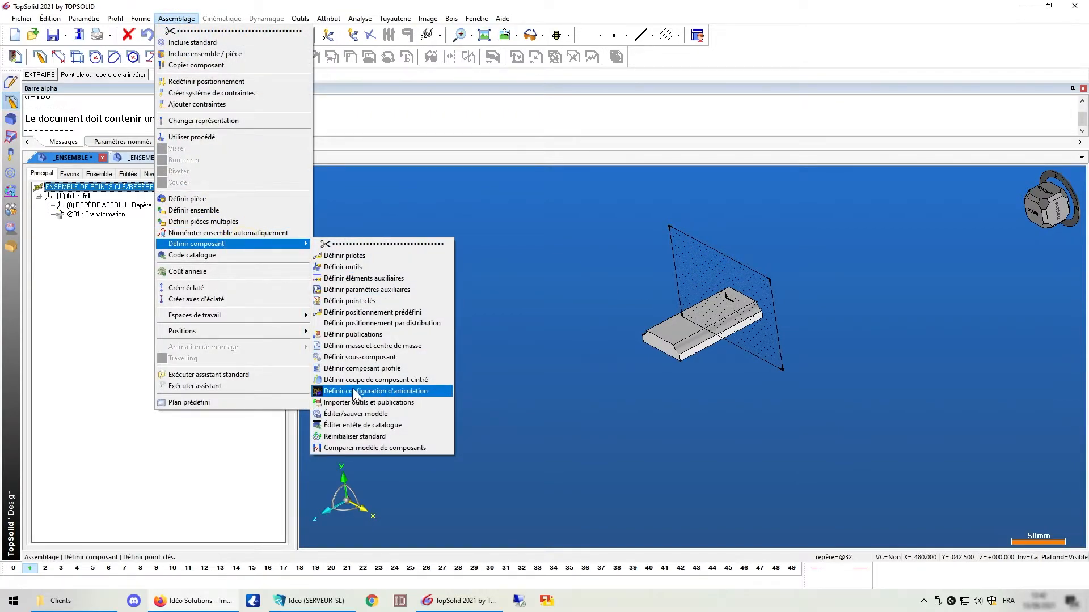
pyautogui.click(356, 414)
pyautogui.click(162, 74)
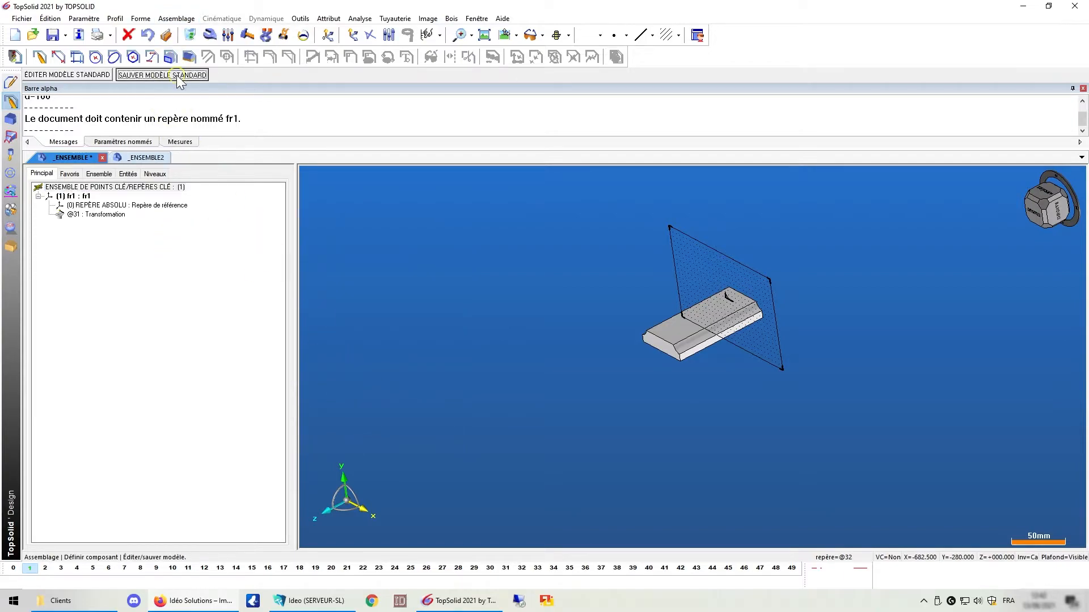
pyautogui.moveTo(734, 328); pyautogui.dragTo(416, 94)
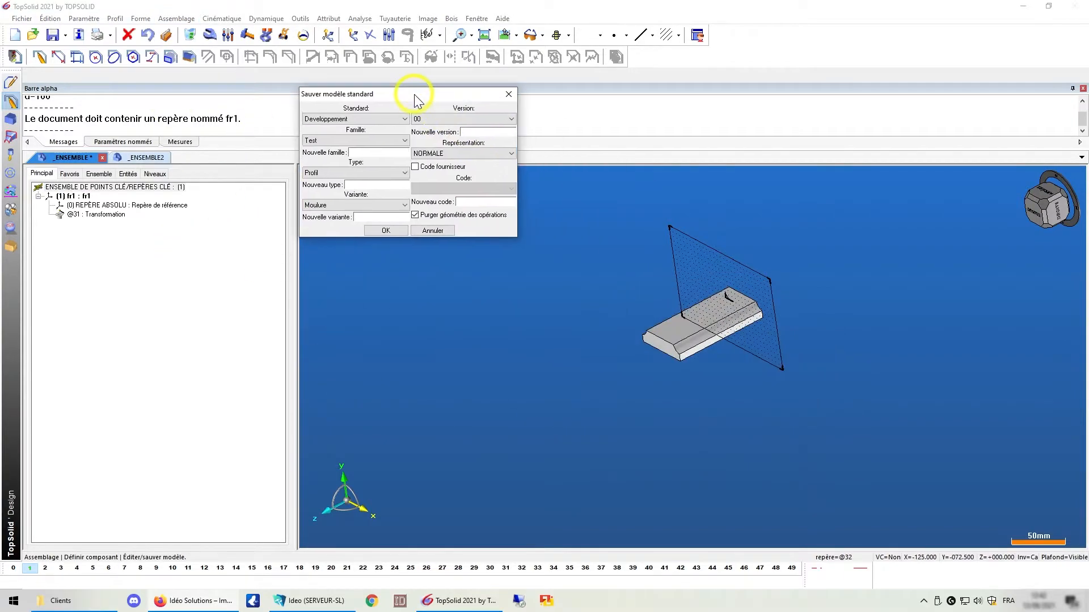
pyautogui.click(405, 119)
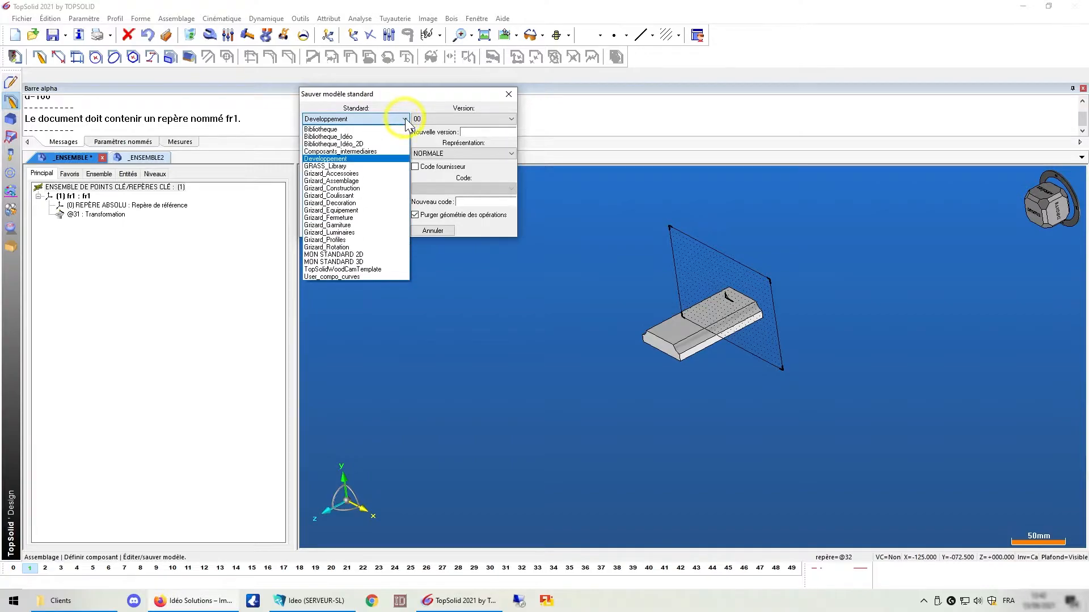
pyautogui.click(357, 263)
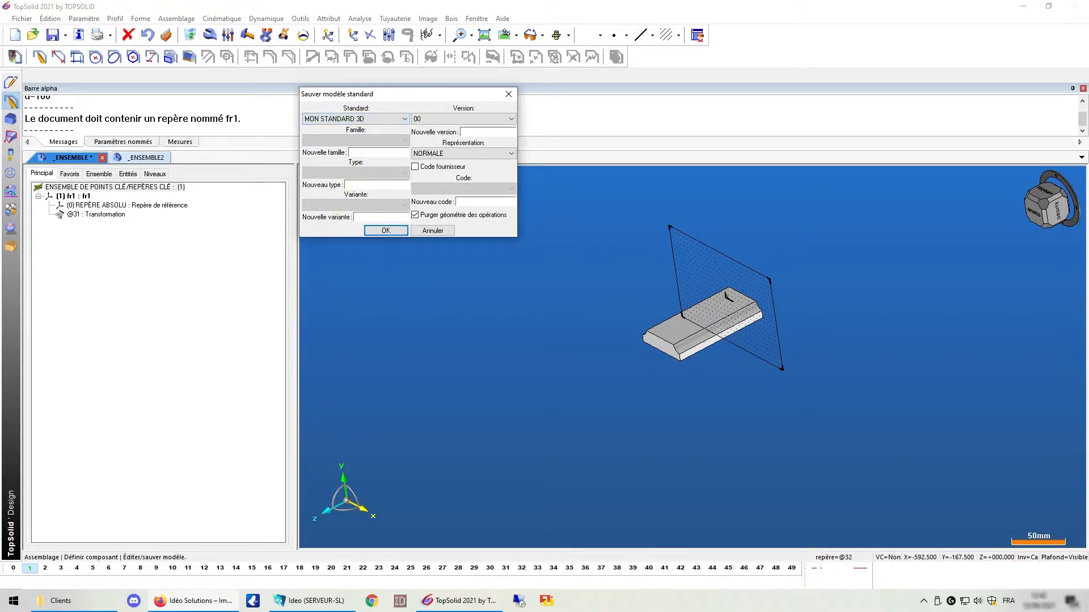
pyautogui.click(368, 152)
pyautogui.press('Return')
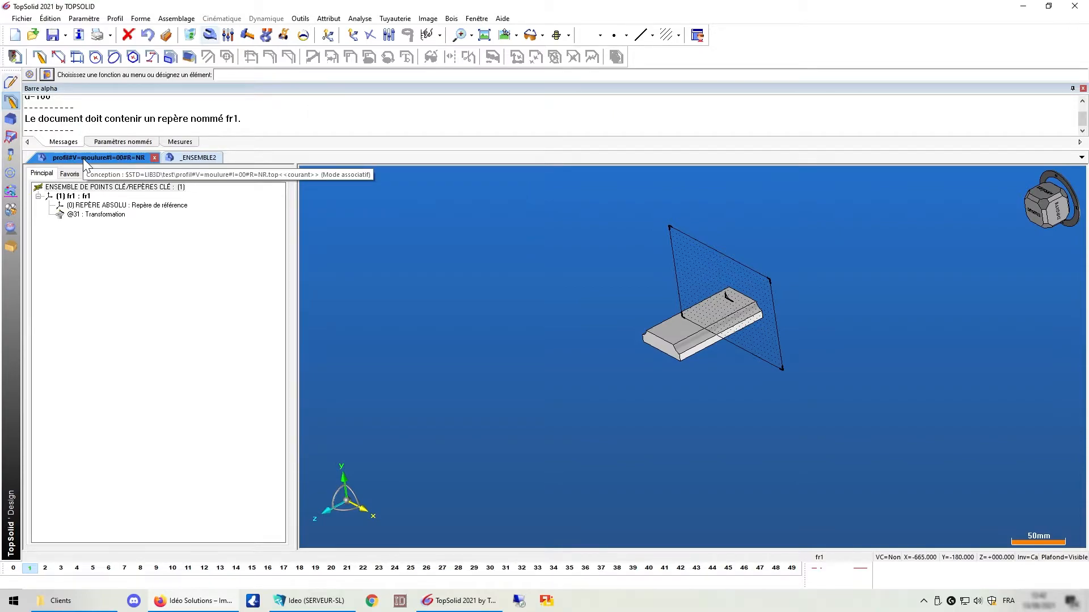
# In _ENSEMBLE2, include the Moulure component from MON STANDARD 3D along the contour of the left rectangle
pyautogui.click(197, 158)
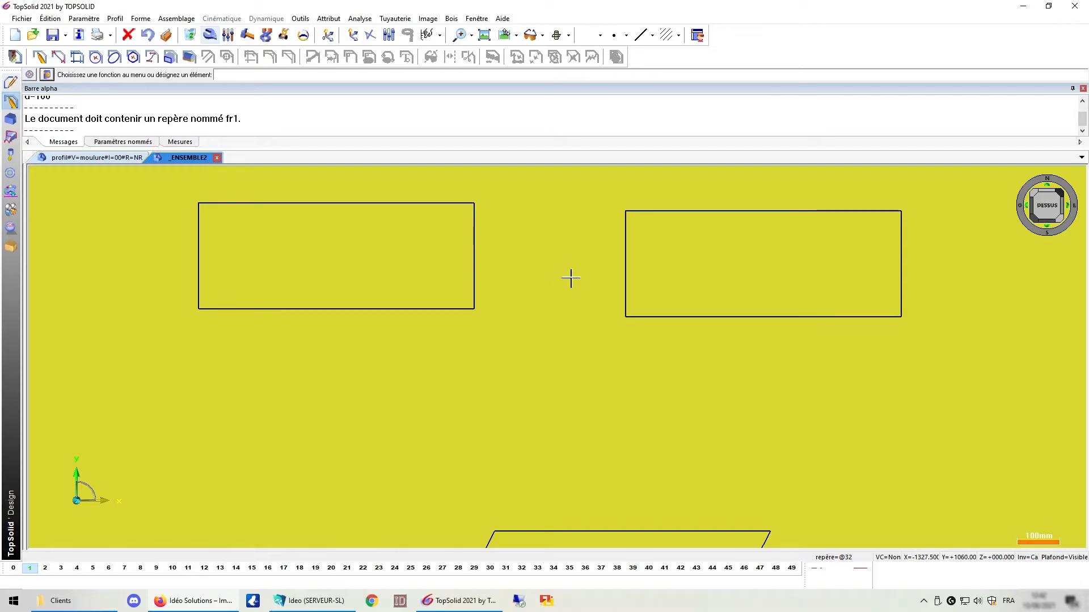
pyautogui.scroll(2, 445, 182)
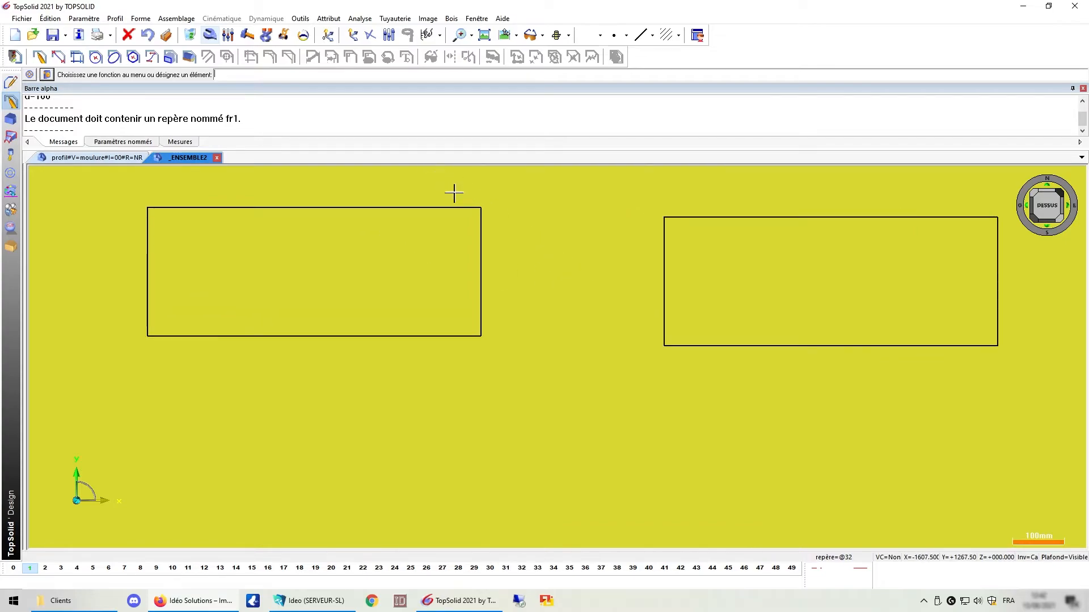
pyautogui.click(29, 75)
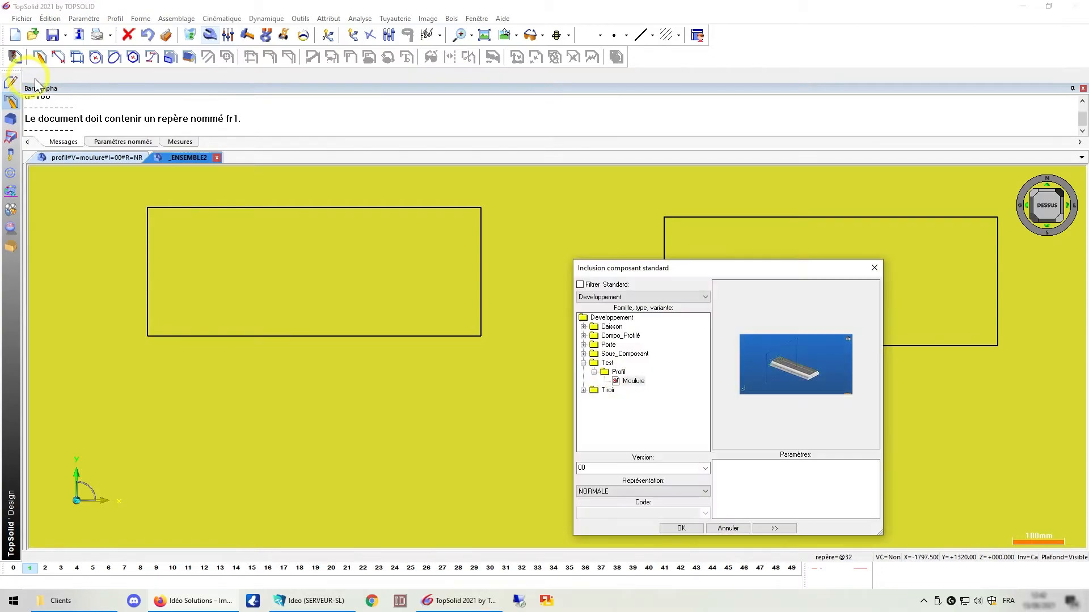
pyautogui.click(636, 297)
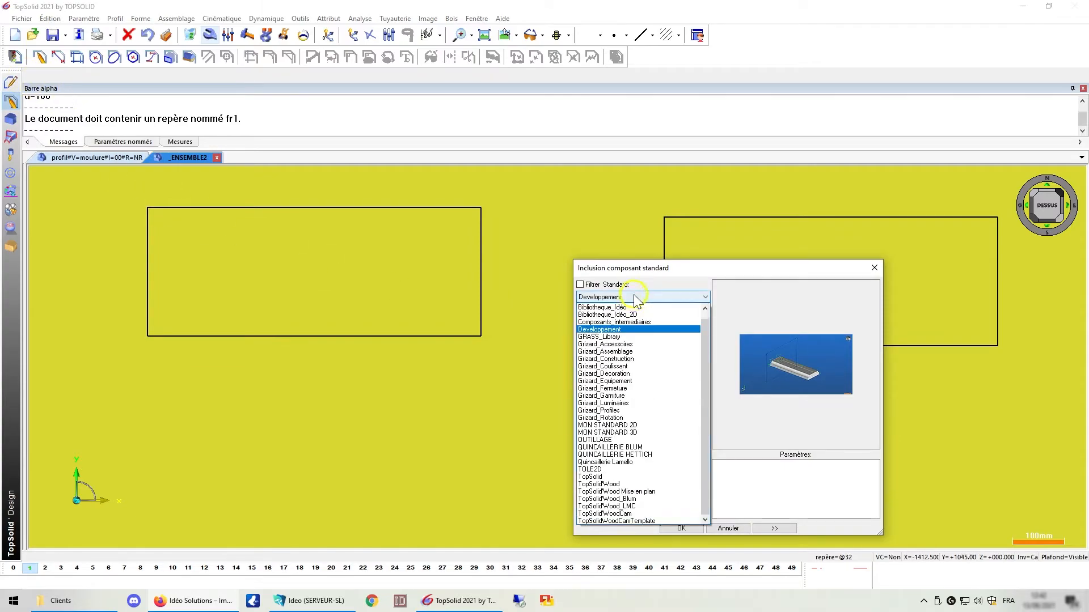
pyautogui.click(621, 432)
pyautogui.click(633, 345)
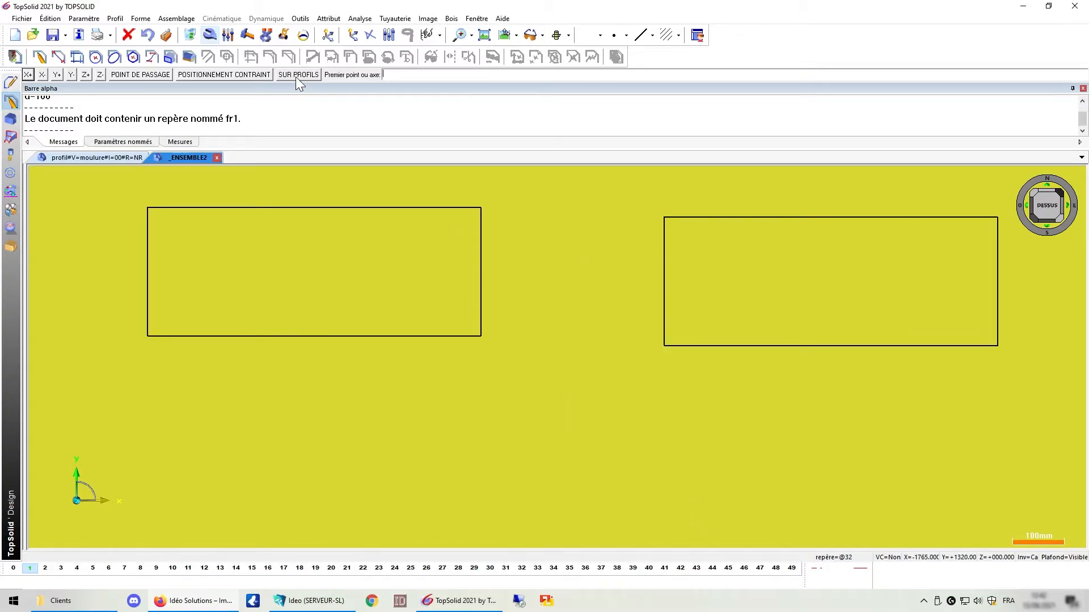
pyautogui.click(297, 76)
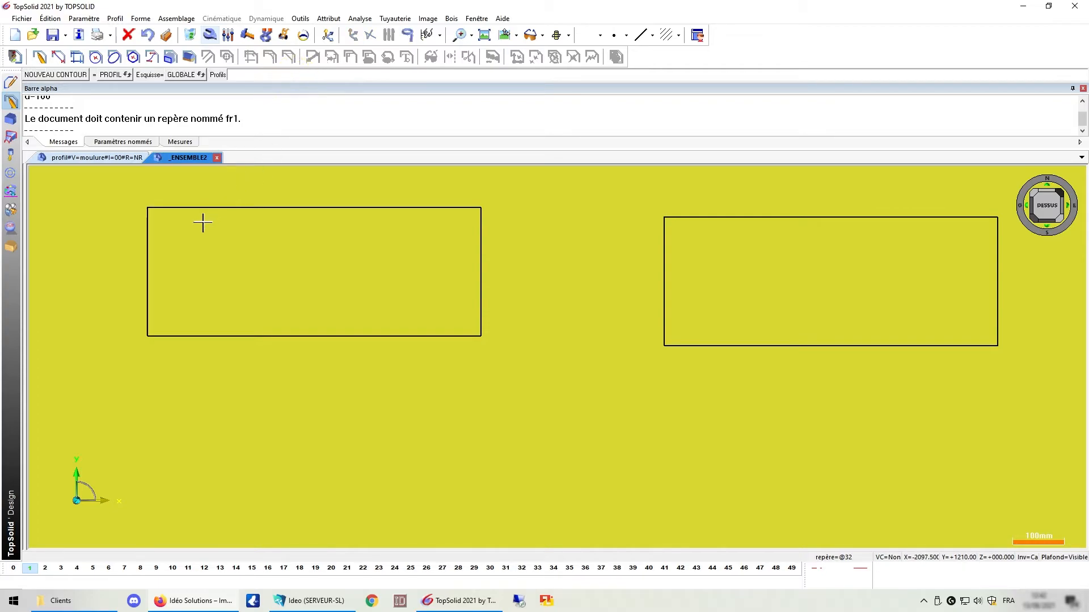
pyautogui.click(181, 208)
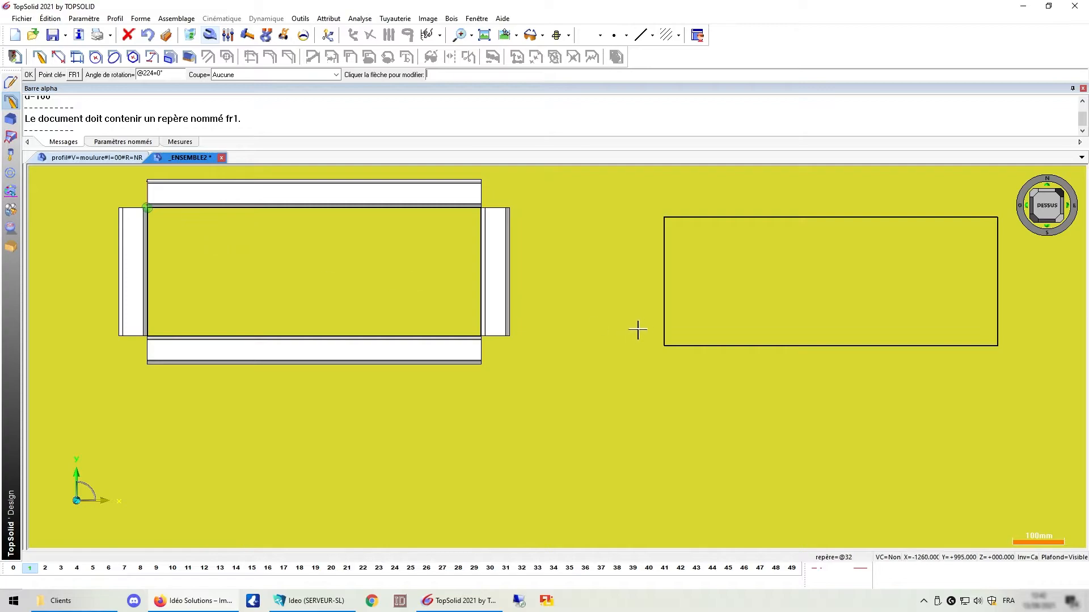
# Flip the mouldings to the inside of the rectangle and join them with the Coupe d'onglet plane cut
pyautogui.scroll(5, 128, 187)
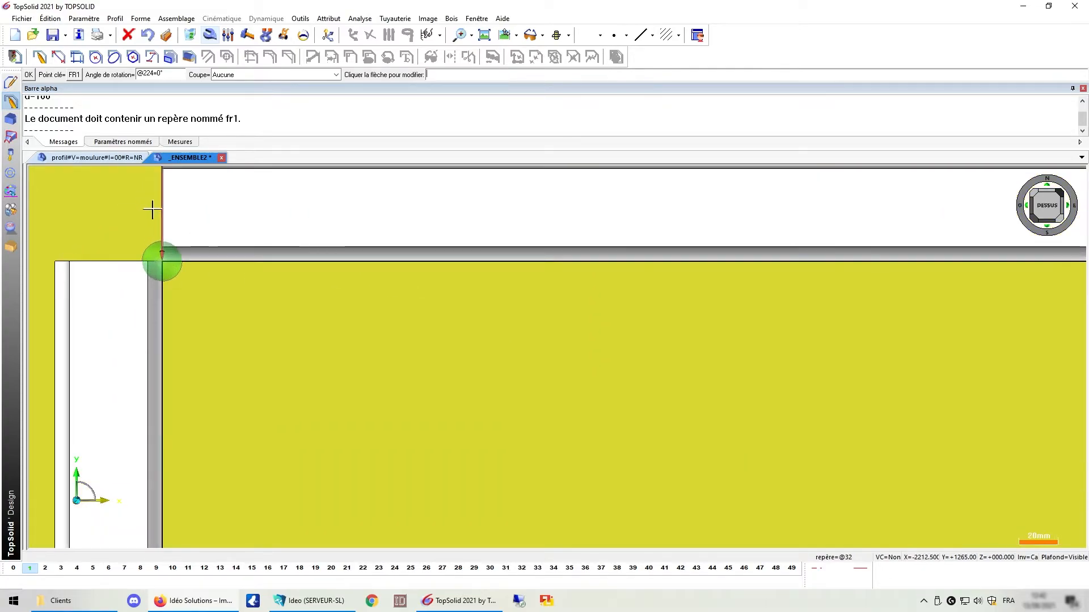
pyautogui.scroll(-5, 151, 206)
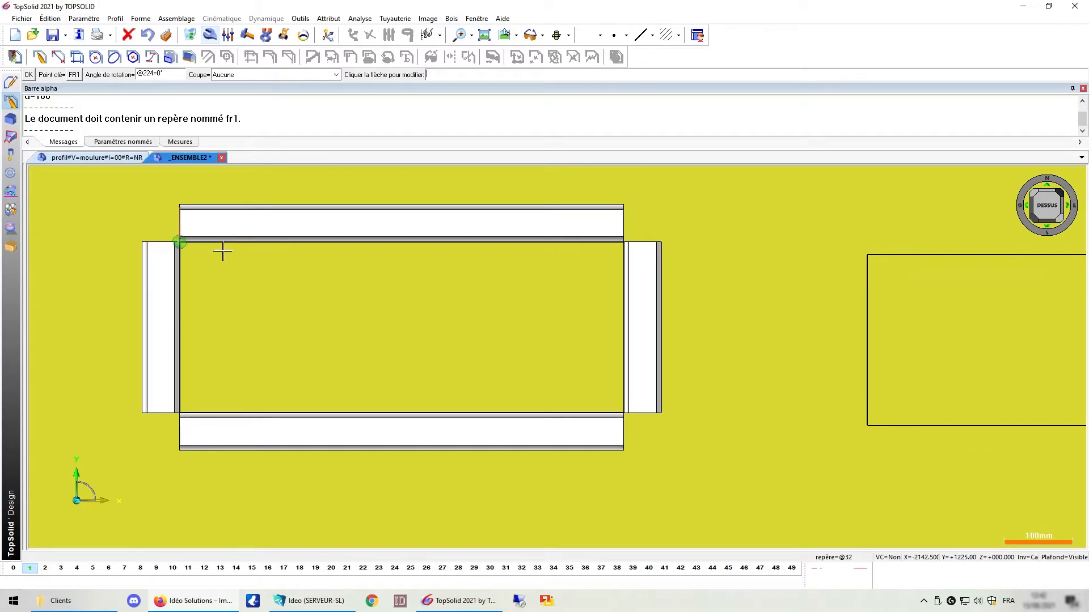
pyautogui.click(192, 209)
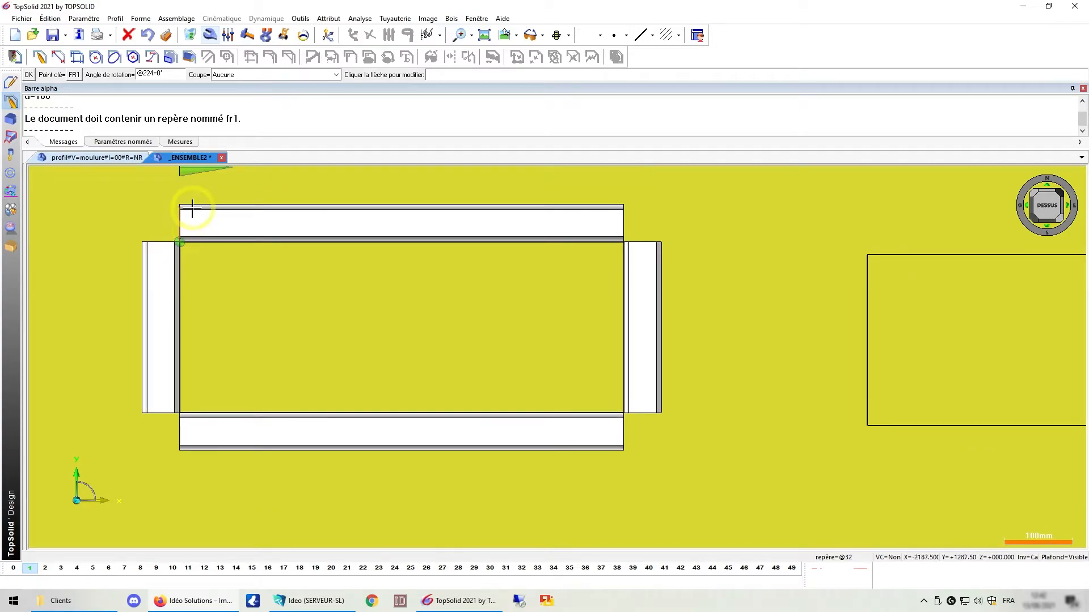
pyautogui.scroll(-2, 239, 276)
pyautogui.scroll(1, 211, 190)
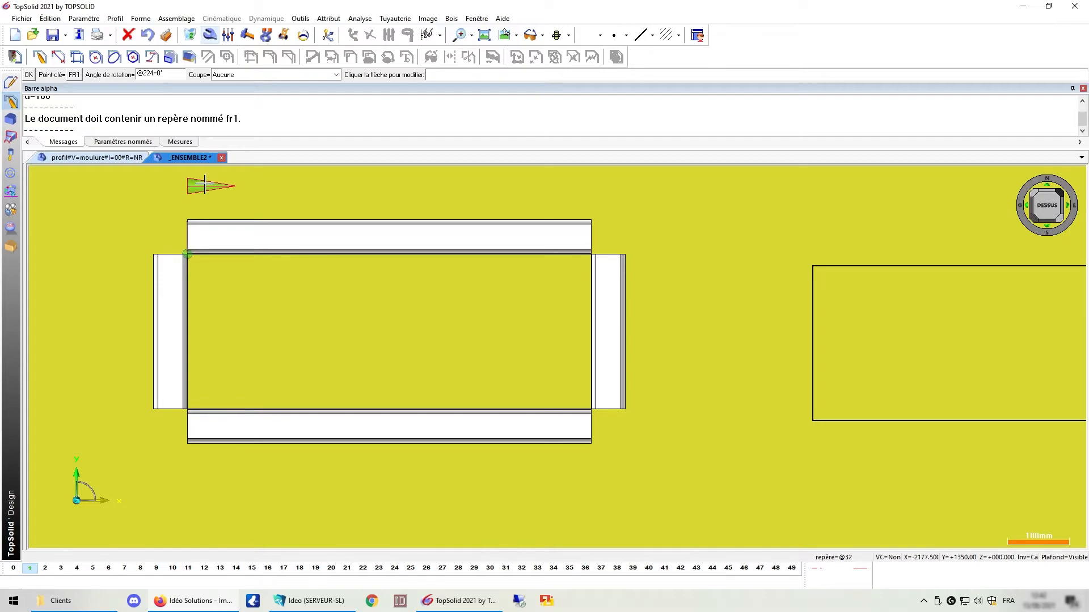
pyautogui.click(205, 185)
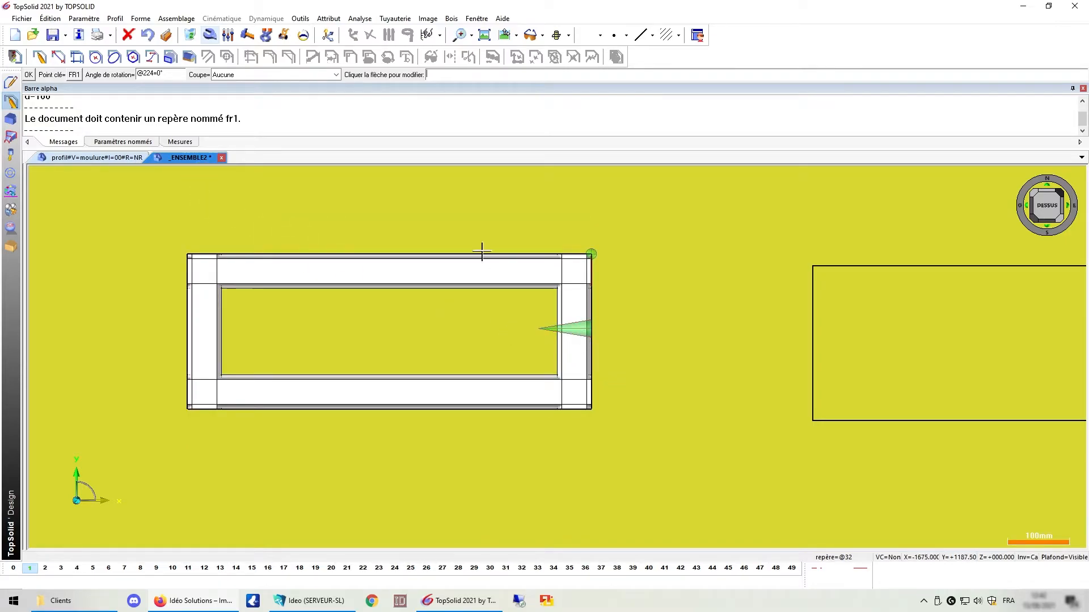
pyautogui.click(335, 75)
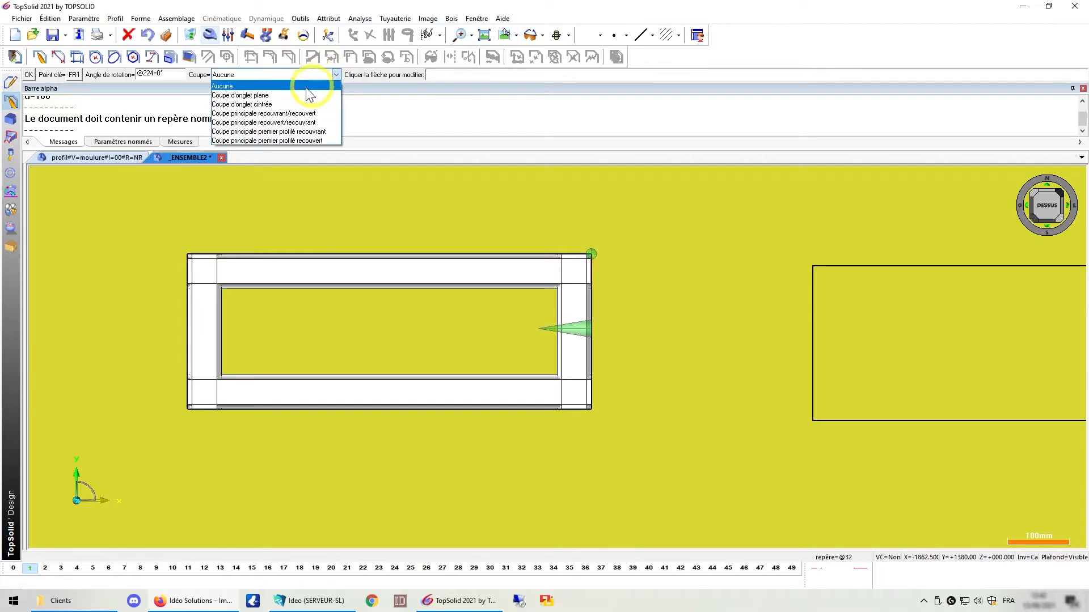
pyautogui.click(271, 95)
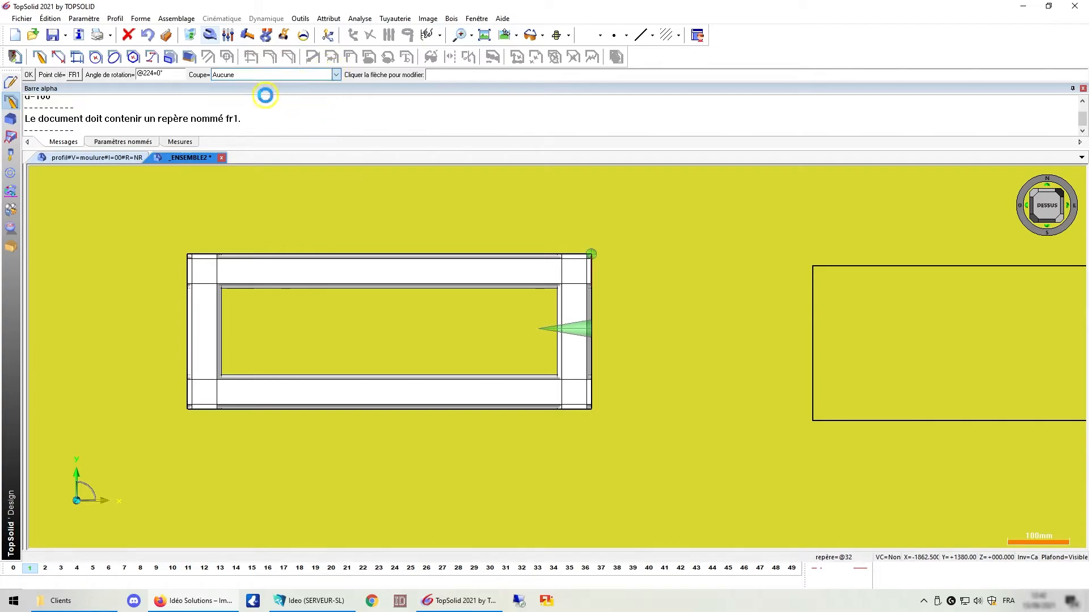
pyautogui.middleClick(288, 220)
# Place the same moulding along the outside of the right rectangle's contour with the Coupe d'onglet plane cut
pyautogui.scroll(-2, 181, 212)
pyautogui.scroll(2, 479, 224)
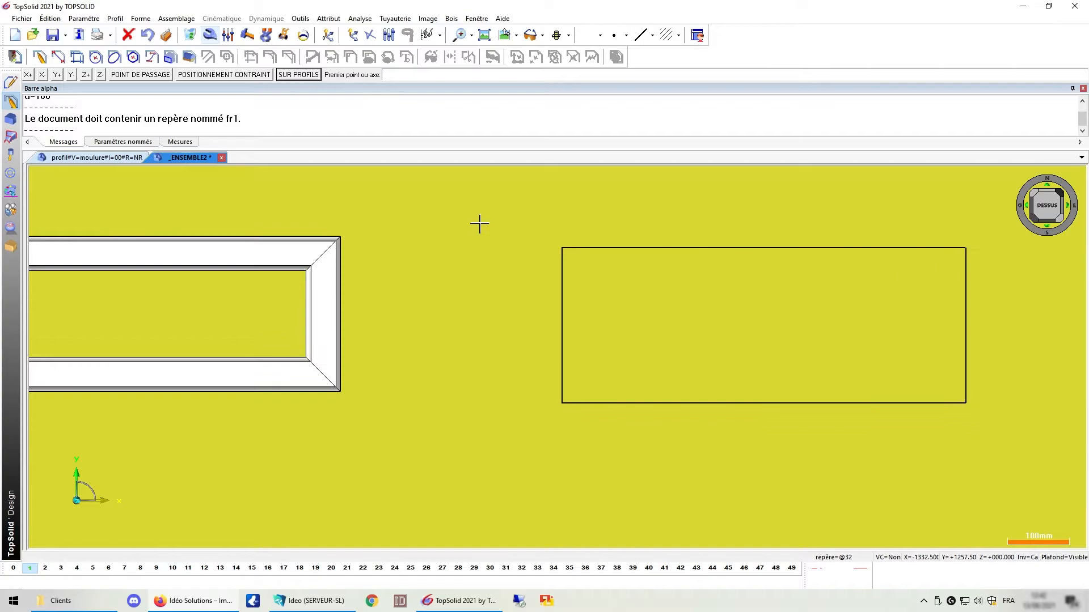
pyautogui.click(298, 74)
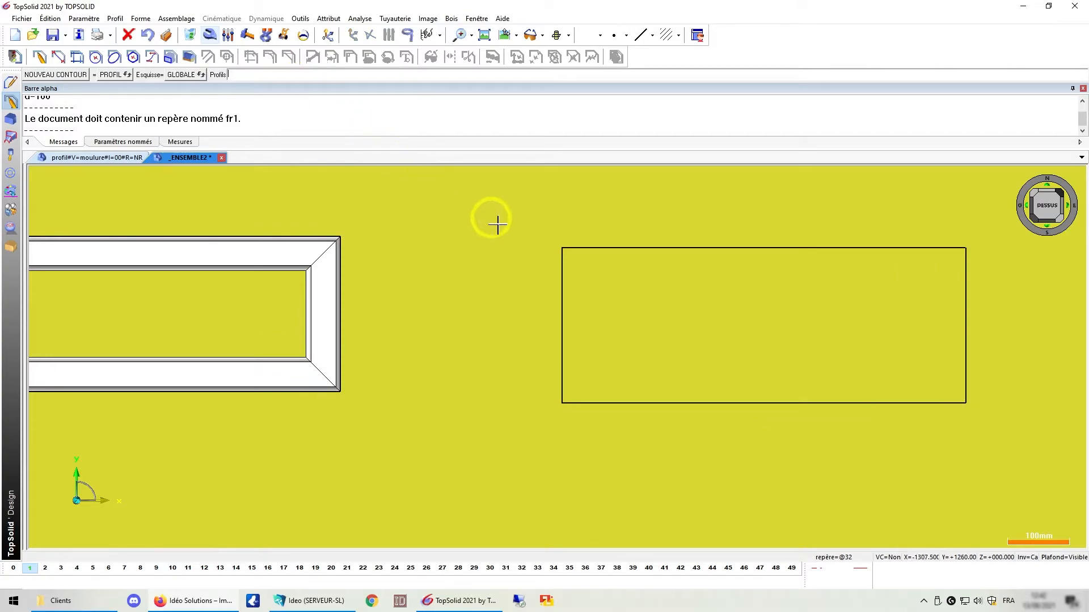
pyautogui.click(558, 258)
pyautogui.scroll(-2, 442, 253)
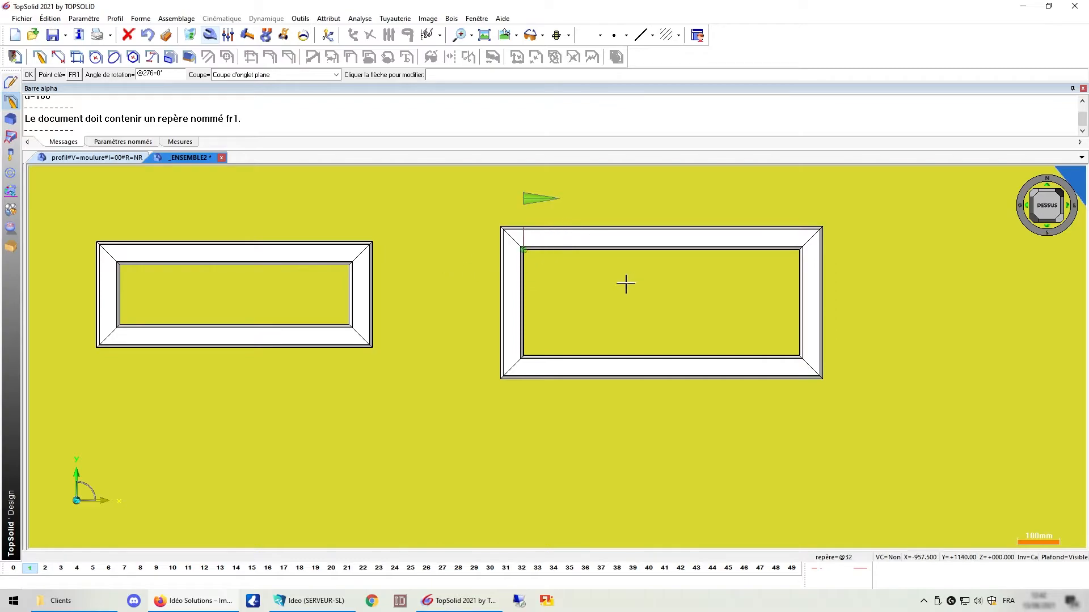
pyautogui.middleClick(690, 295)
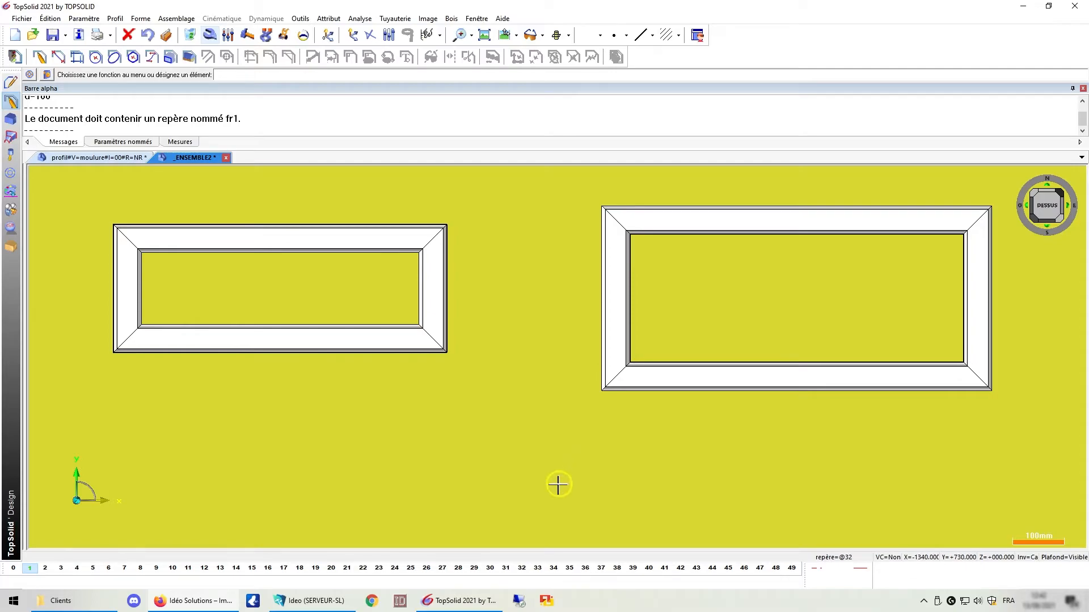
# Include the Moulure component from MON STANDARD 3D along the profile of the parallelogram contour
pyautogui.moveTo(559, 483); pyautogui.dragTo(577, 121, button='middle')
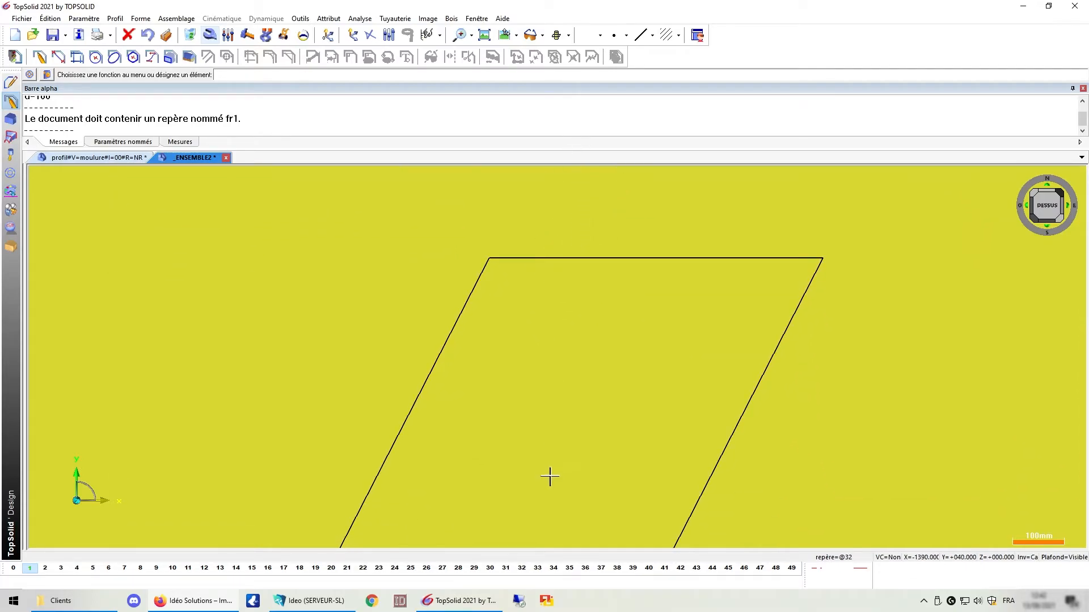
pyautogui.moveTo(550, 477); pyautogui.dragTo(545, 376, button='middle')
pyautogui.scroll(1, 544, 376)
pyautogui.scroll(-2, 543, 376)
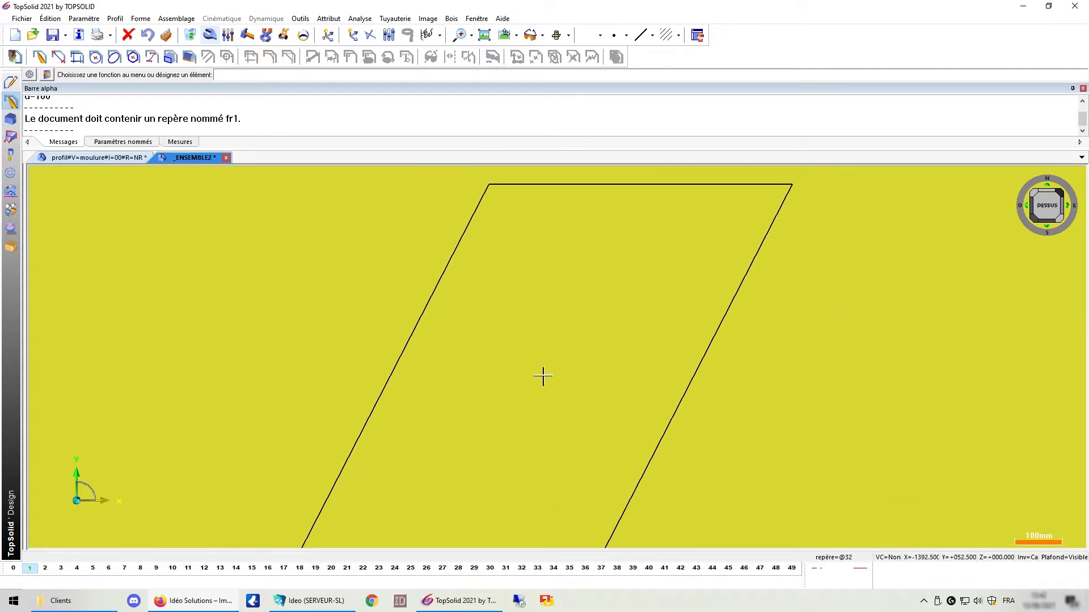
pyautogui.scroll(-1, 501, 422)
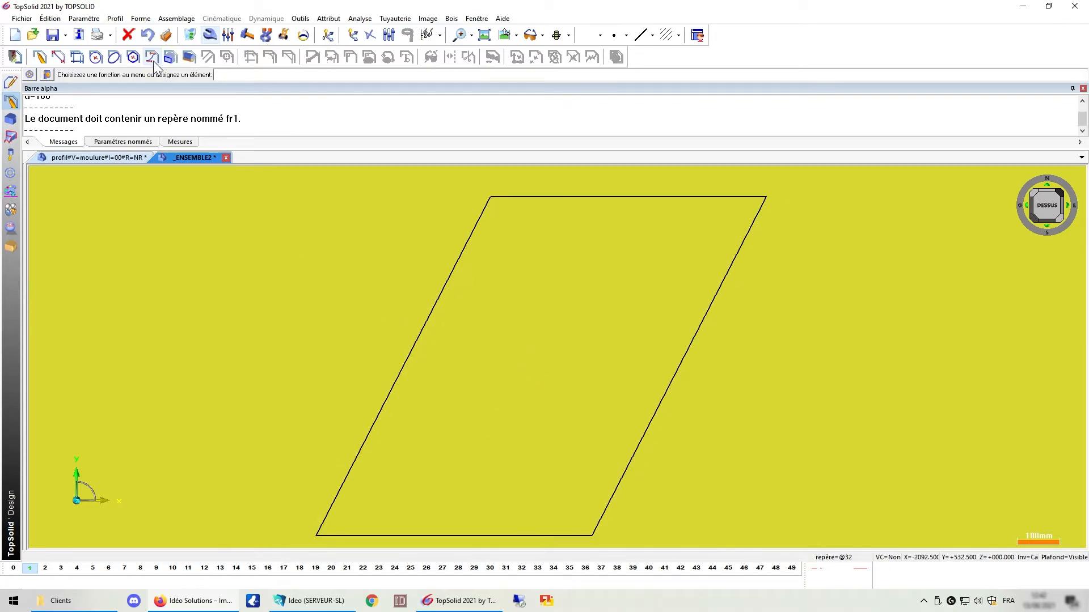
pyautogui.click(31, 73)
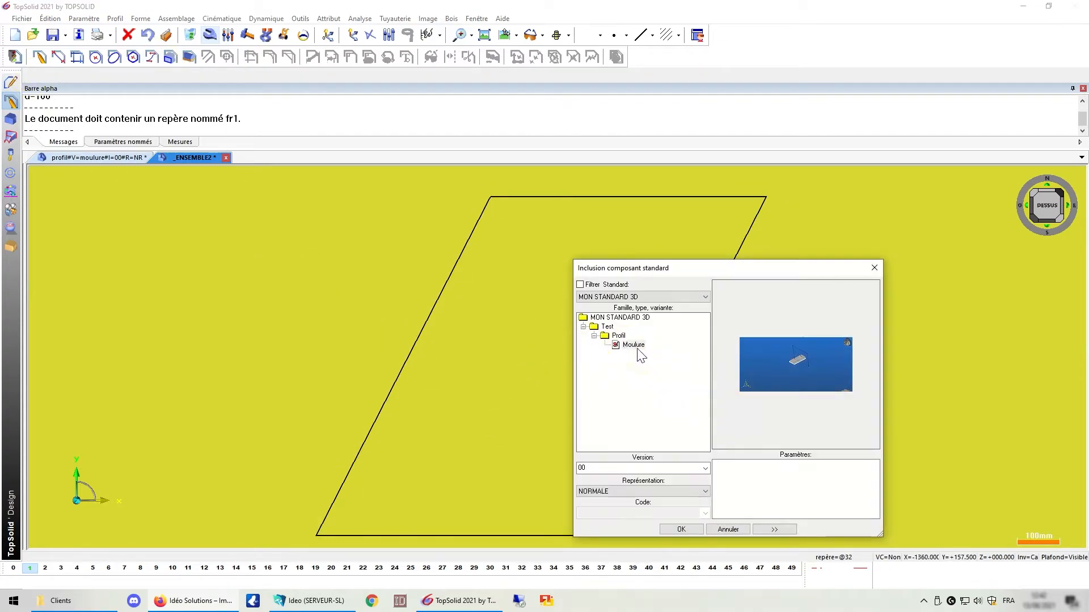
pyautogui.click(633, 345)
pyautogui.click(681, 529)
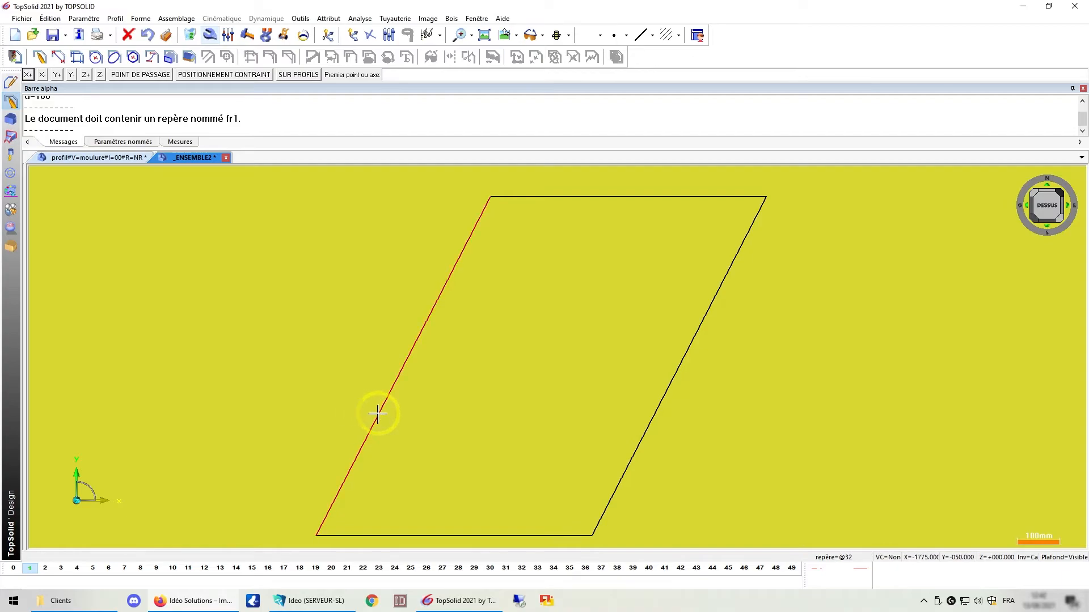
pyautogui.click(377, 414)
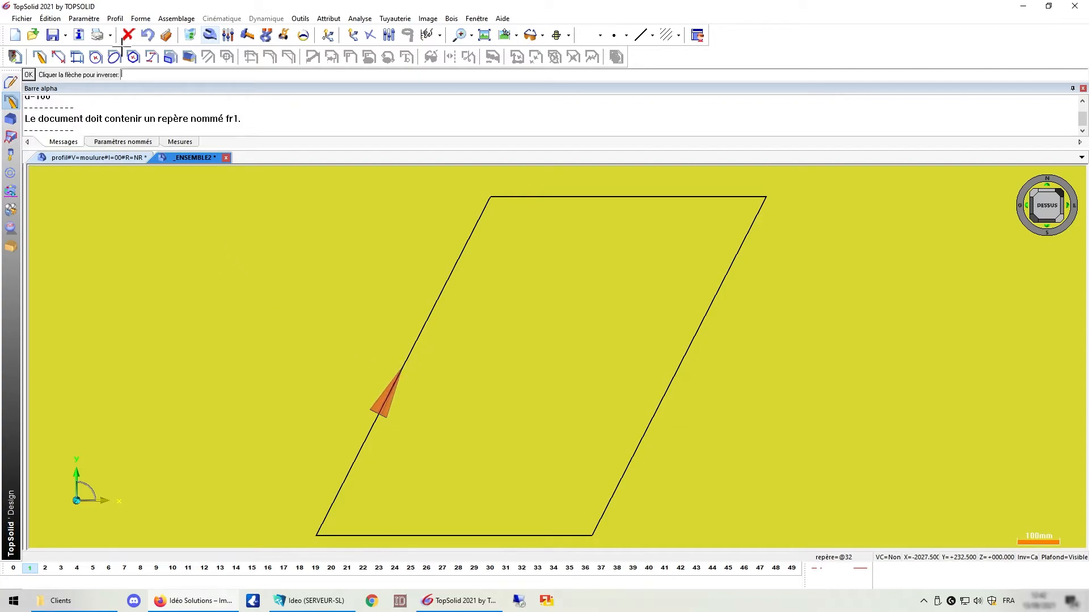
pyautogui.press('Return')
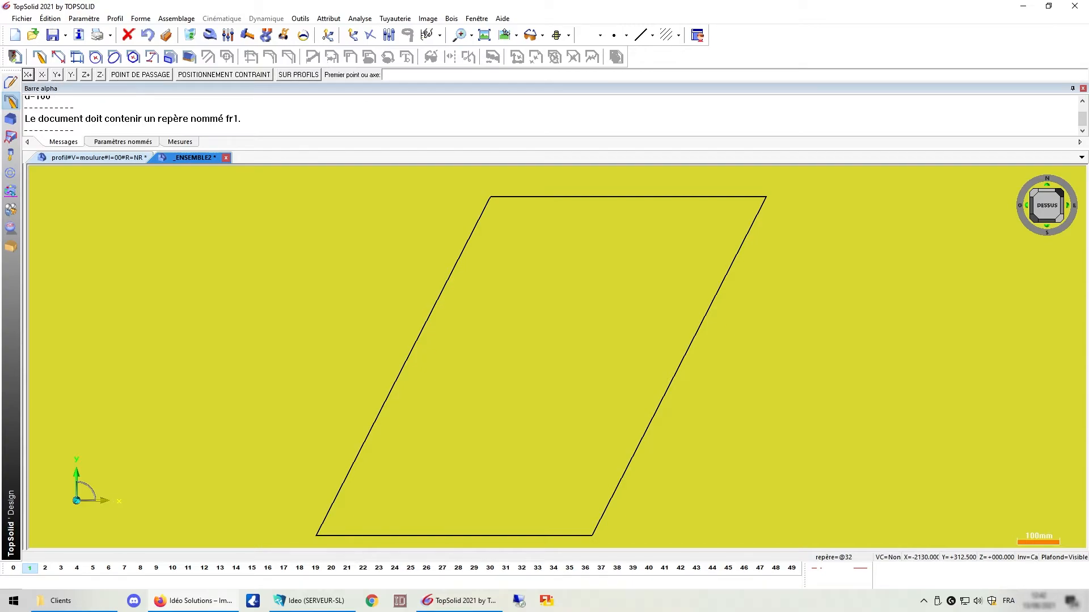
pyautogui.click(300, 75)
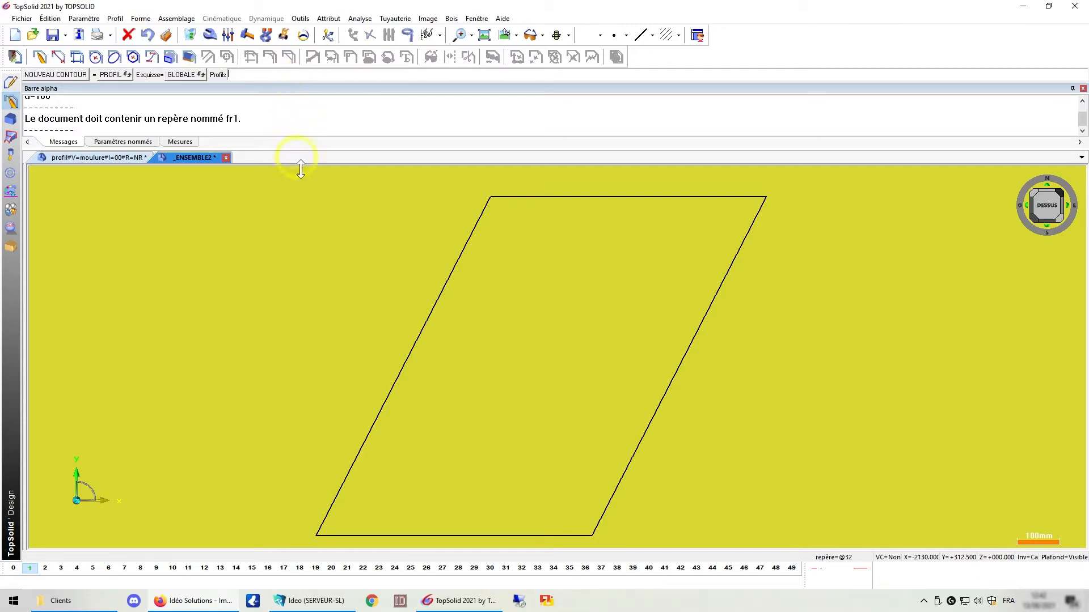
pyautogui.click(415, 335)
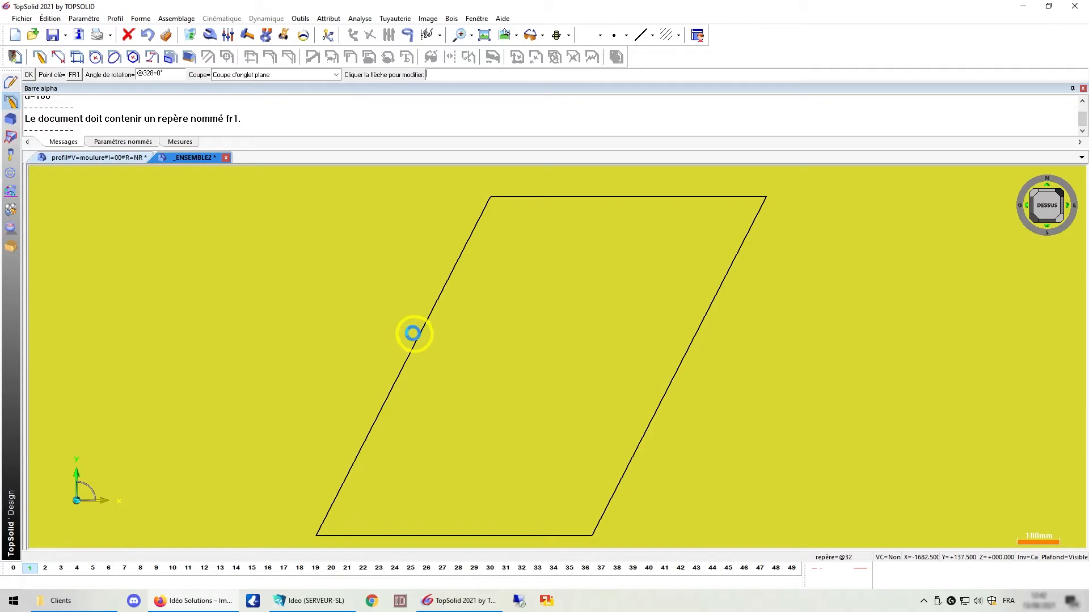
# Flip the mouldings to the inside of the parallelogram contour
pyautogui.scroll(-2, 363, 257)
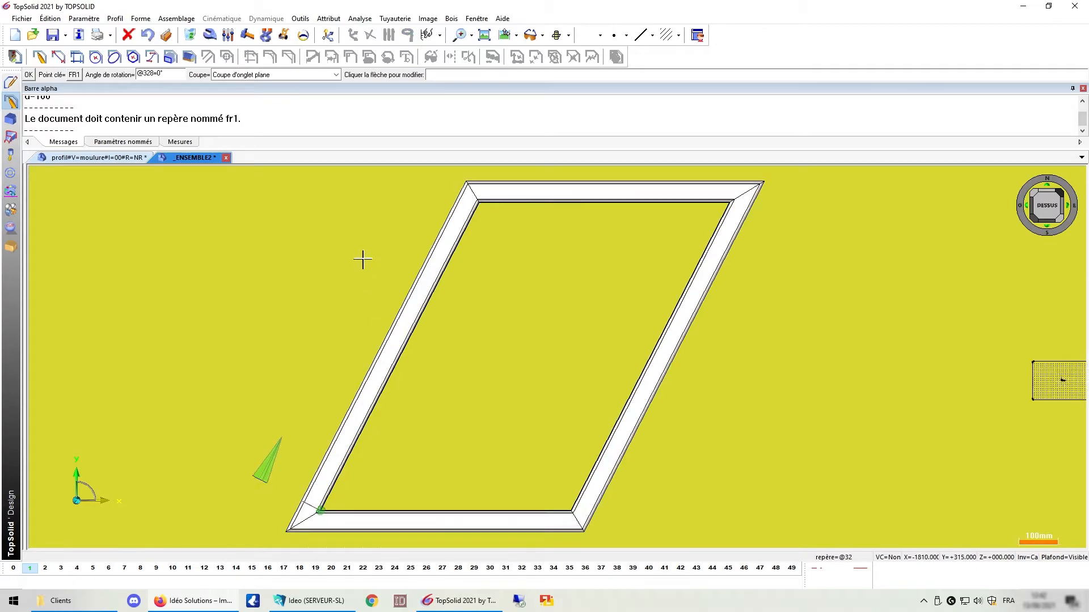
pyautogui.click(277, 438)
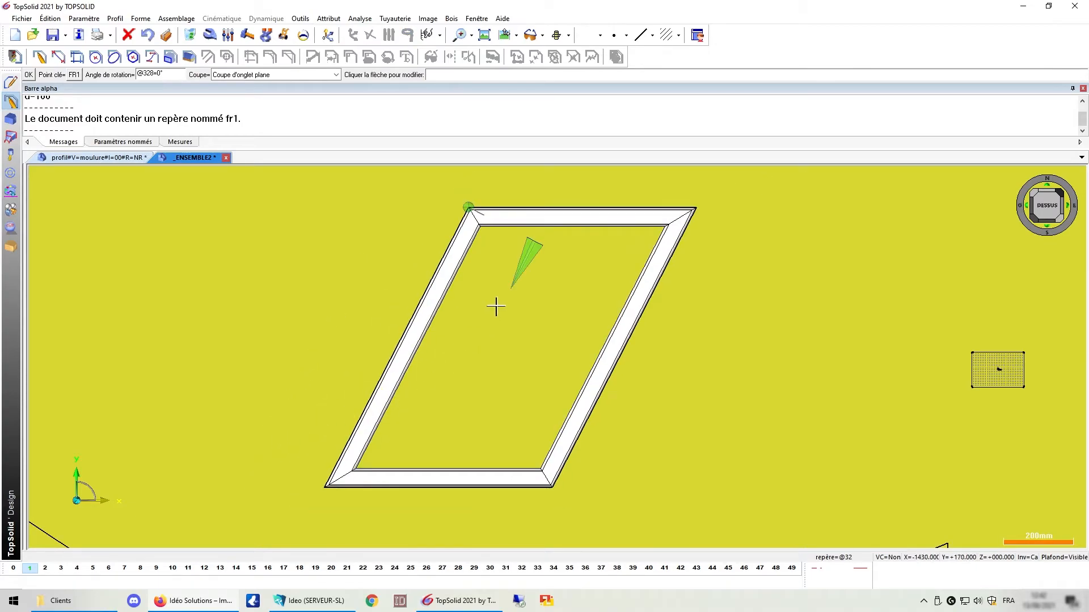
pyautogui.click(530, 250)
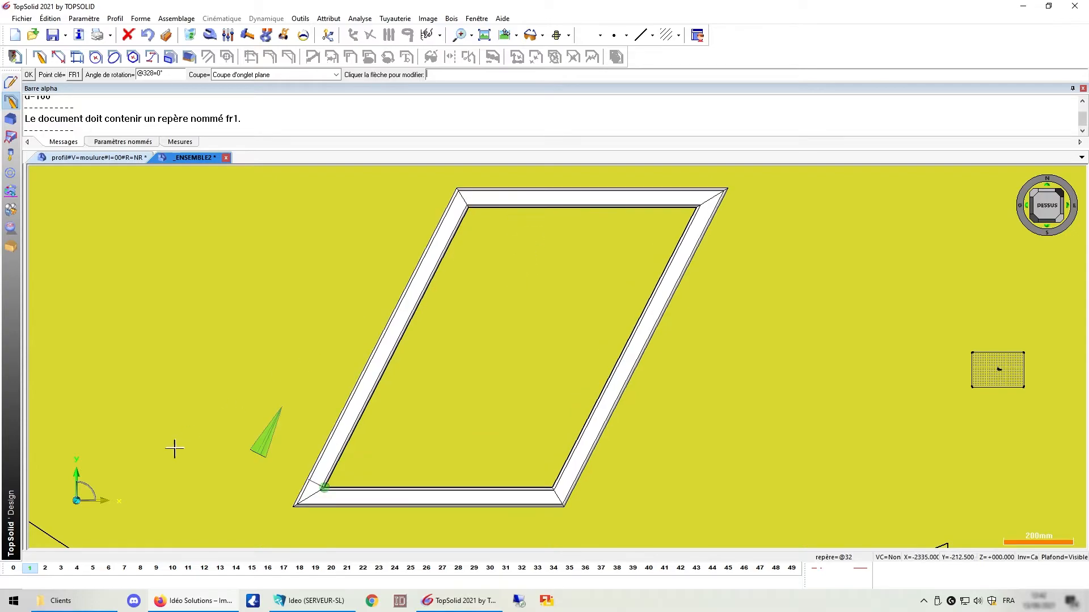
pyautogui.click(266, 434)
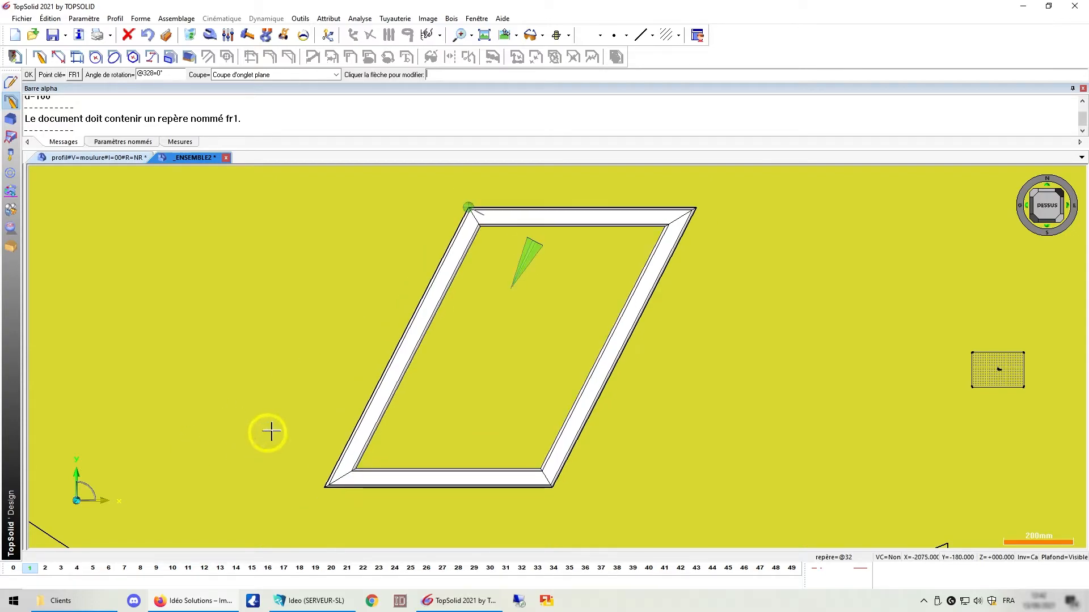
# Try the recouvrant/recouvert, premier profilé recouvrant and premier profilé recouvert principal cuts on the parallelogram mouldings, and restore Coupe d'onglet plane
pyautogui.click(306, 75)
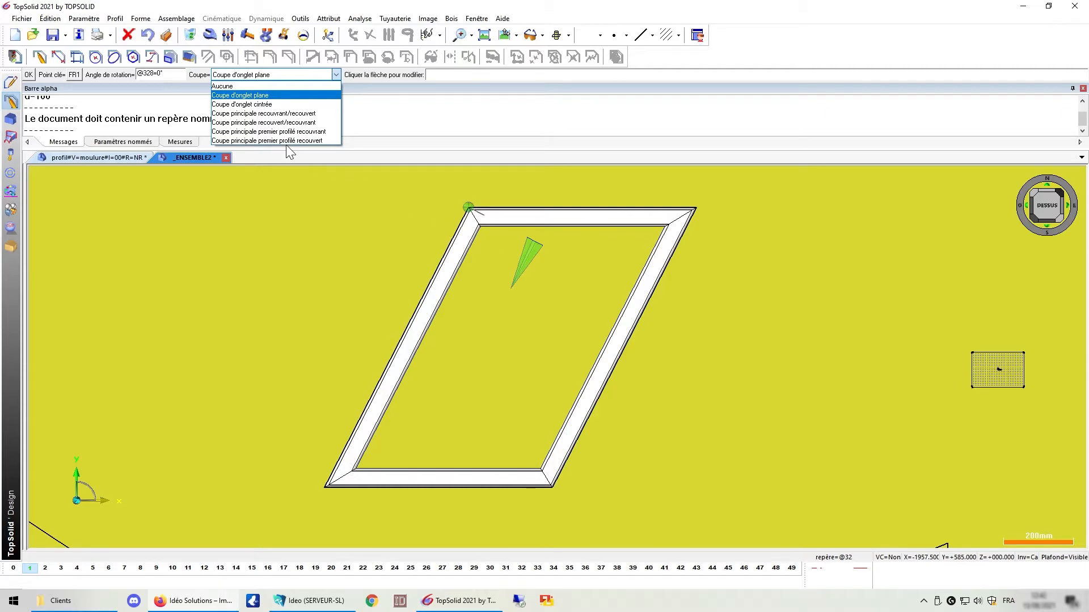
pyautogui.click(275, 113)
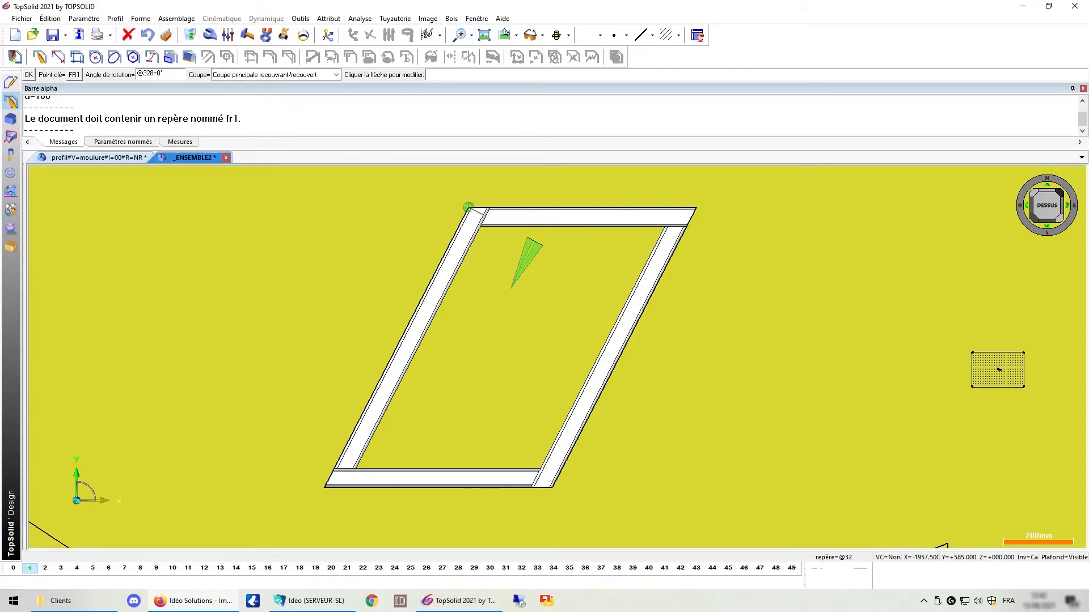
pyautogui.click(302, 79)
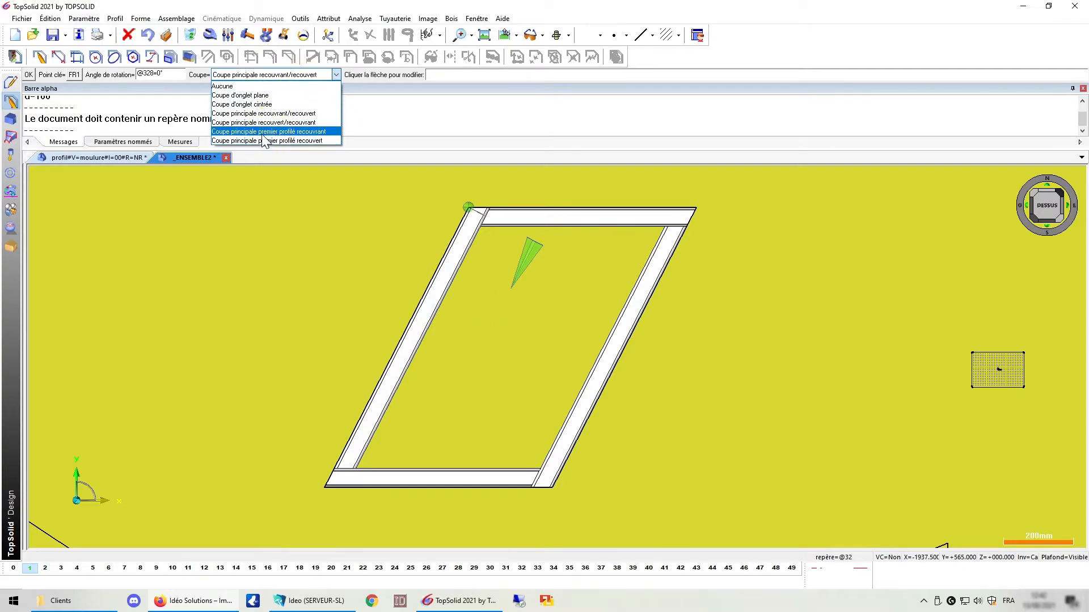
pyautogui.click(255, 131)
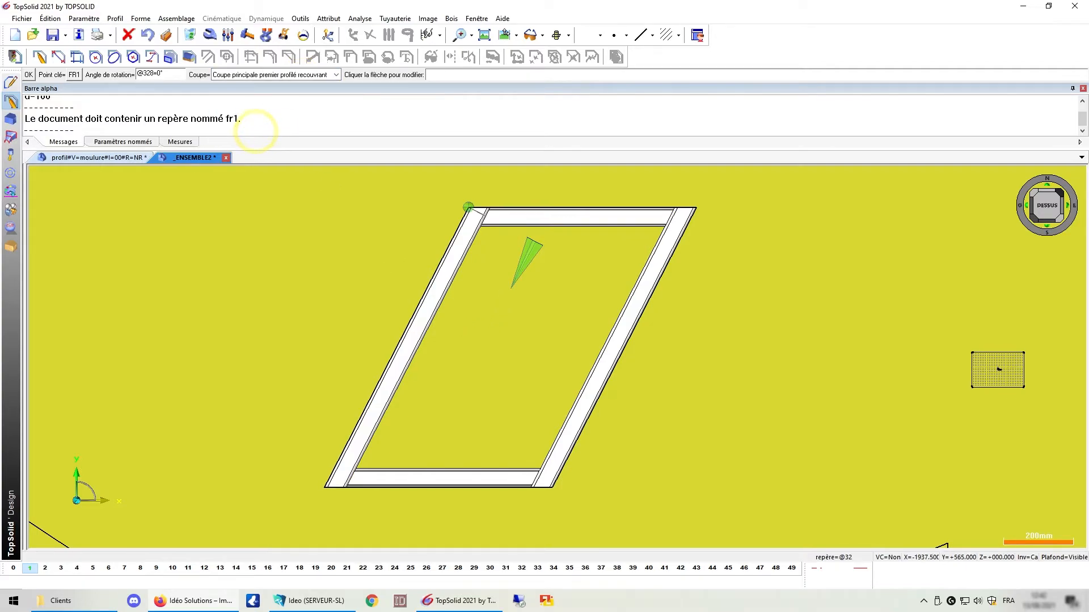
pyautogui.click(256, 79)
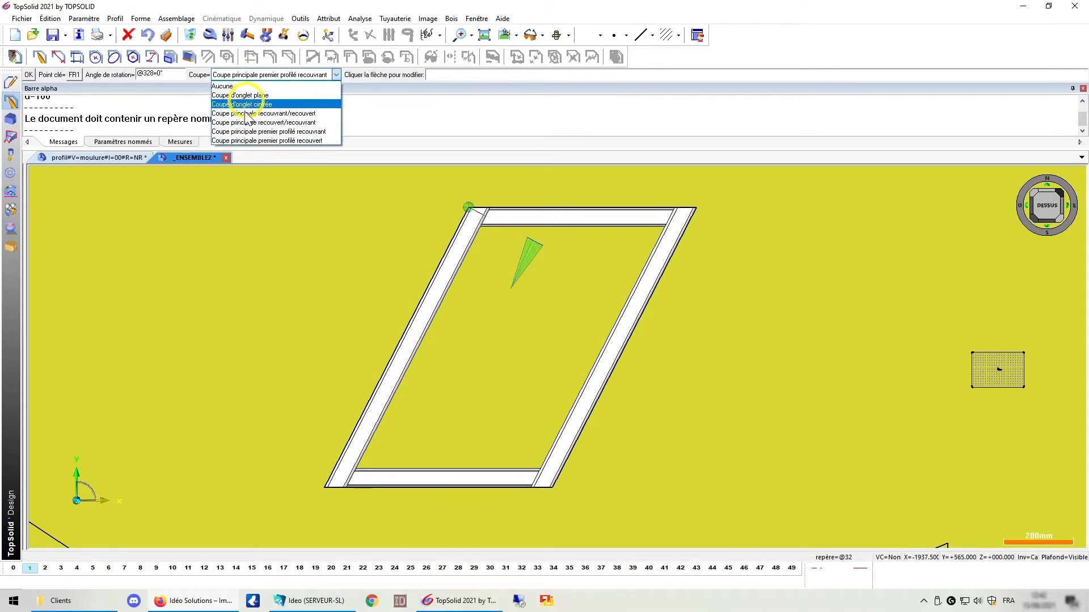
pyautogui.click(244, 137)
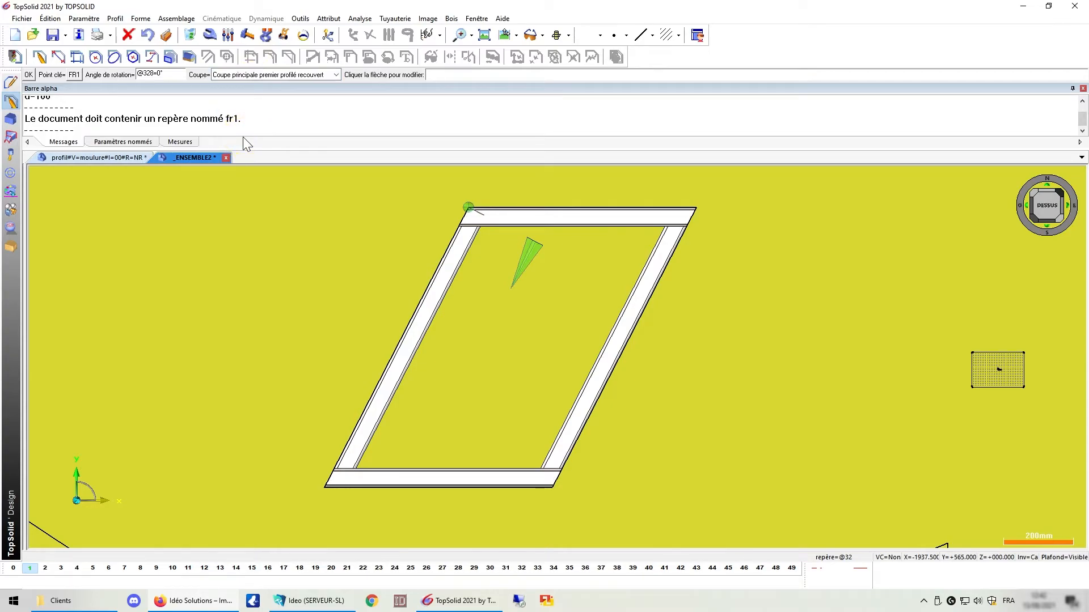
pyautogui.click(264, 79)
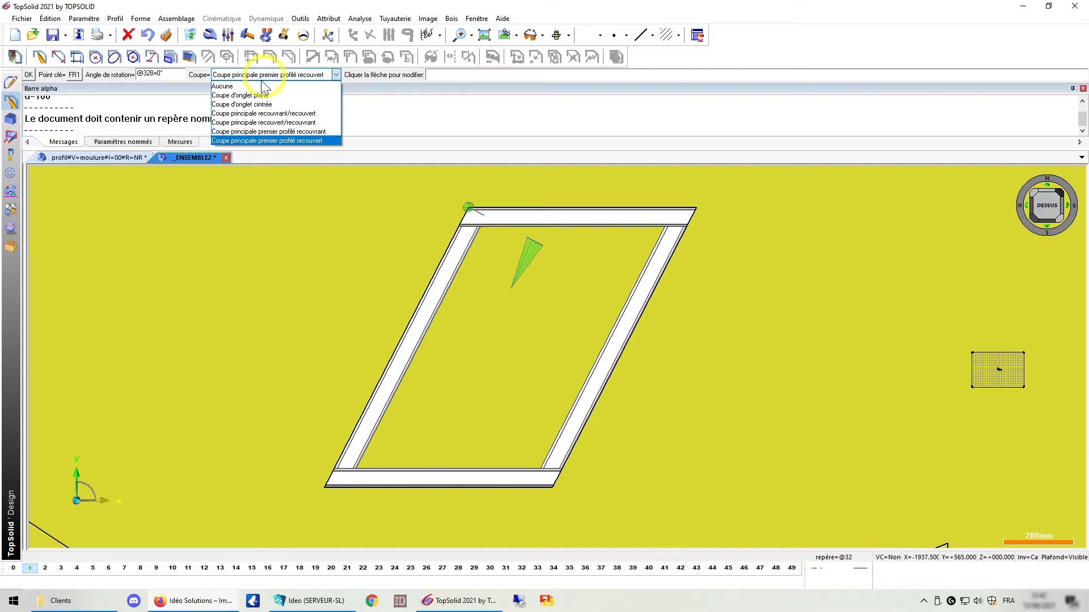
pyautogui.click(245, 95)
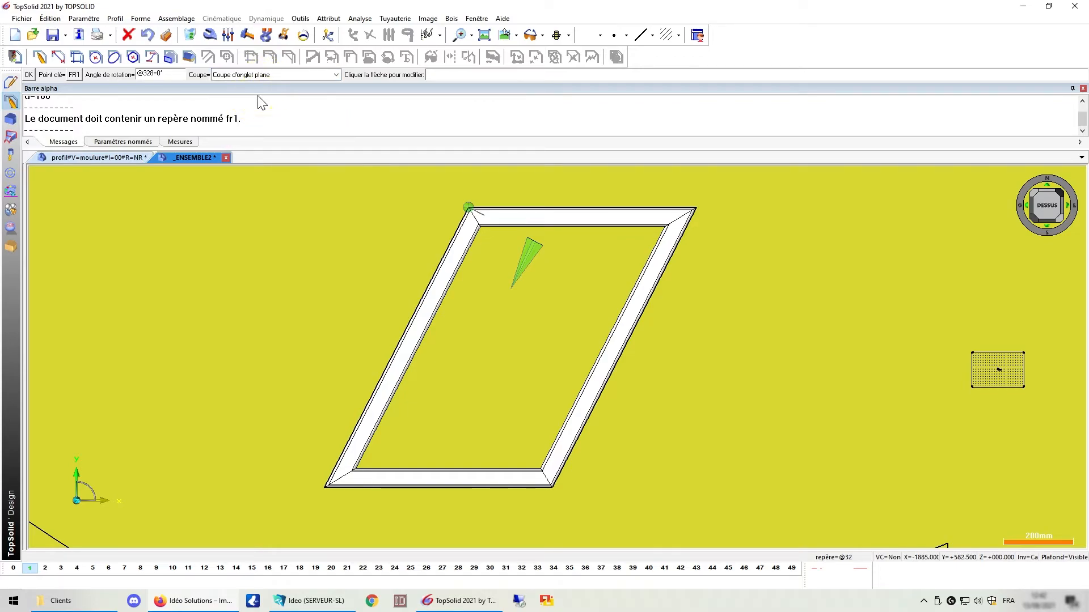
# Compare the mouldings on both sides of the parallelogram contour, and examine the fr1 reference frame's position in the moulure profile document
pyautogui.click(530, 250)
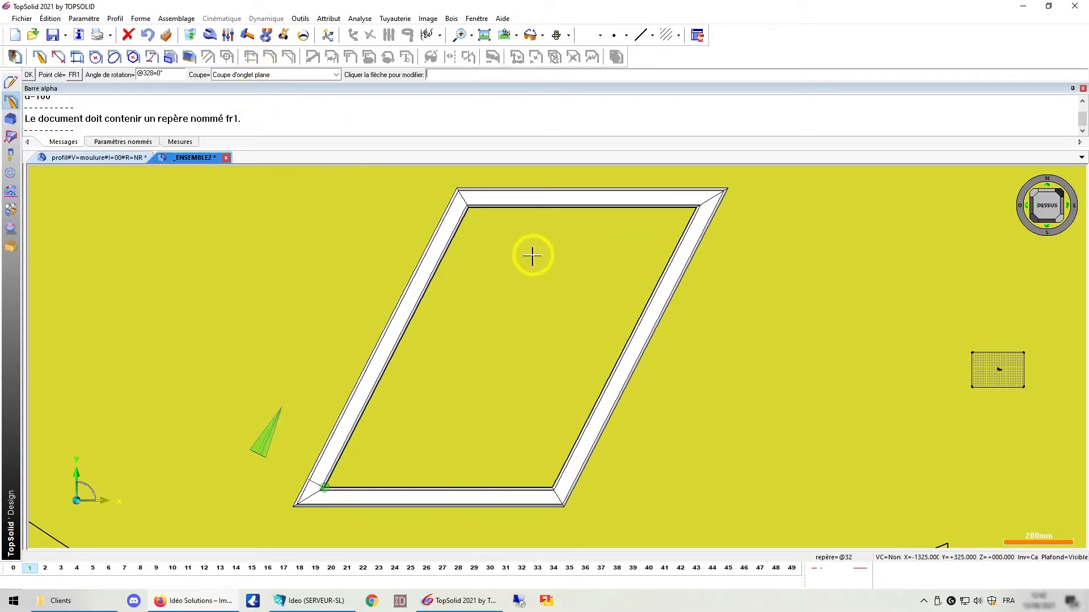
pyautogui.click(262, 436)
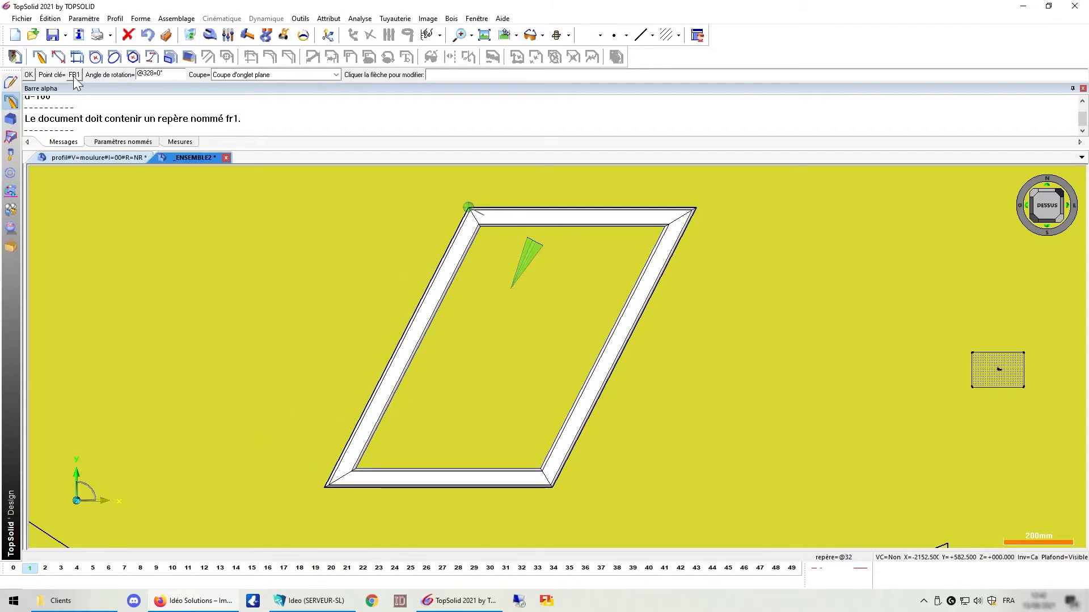
pyautogui.click(111, 158)
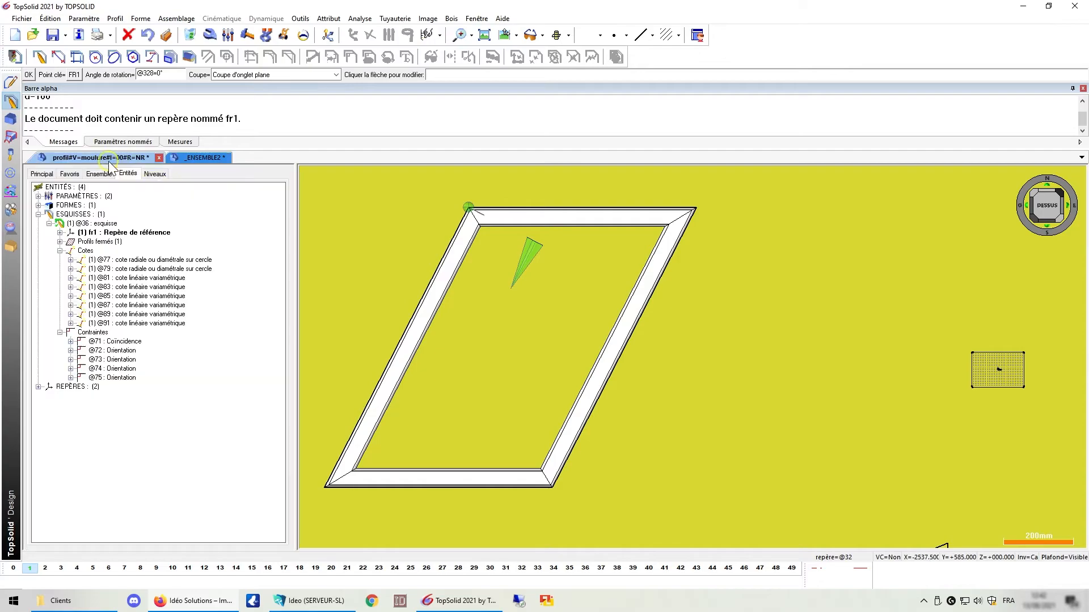
pyautogui.click(504, 35)
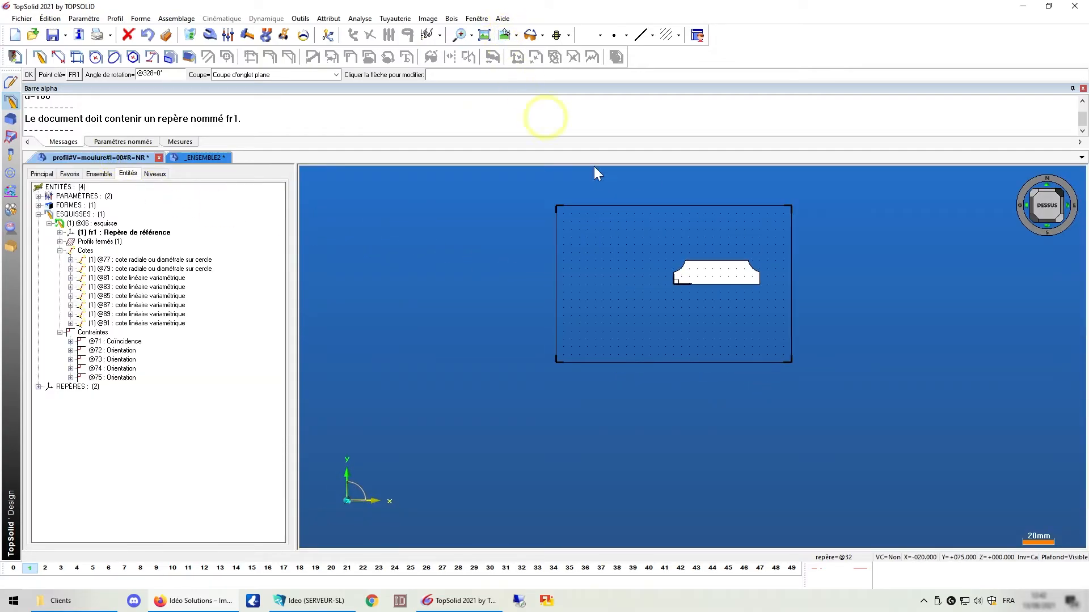
pyautogui.scroll(5, 707, 281)
pyautogui.scroll(2, 659, 285)
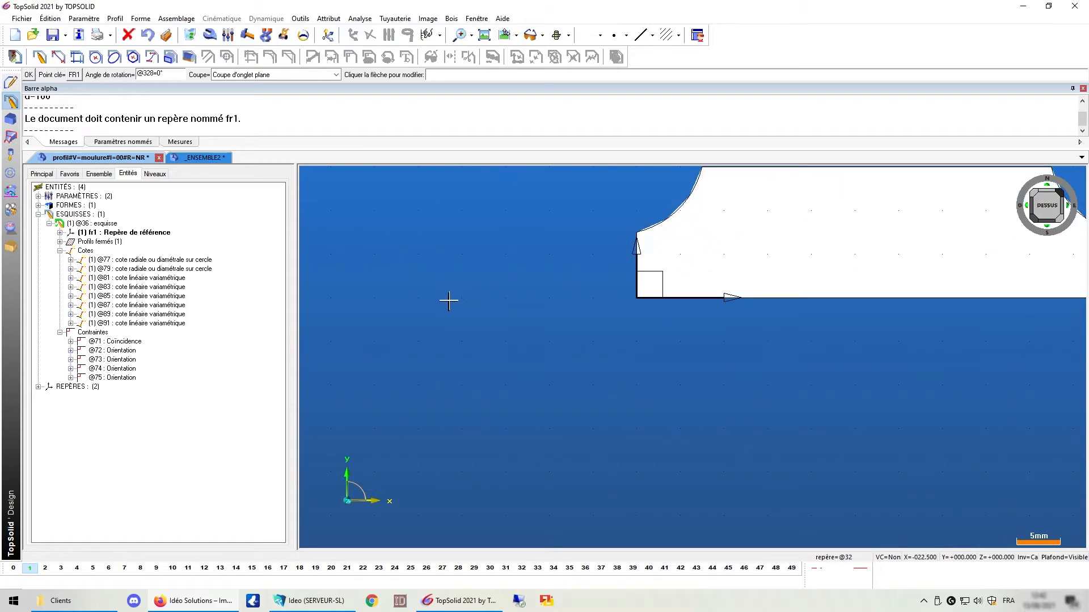
pyautogui.scroll(-3, 376, 374)
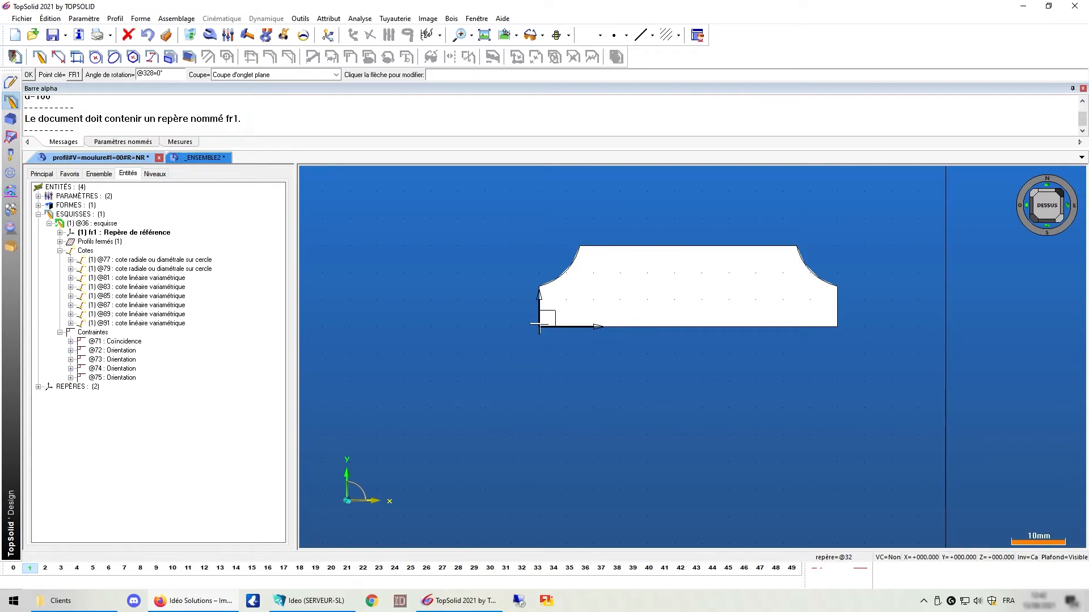
pyautogui.click(578, 245)
pyautogui.click(220, 158)
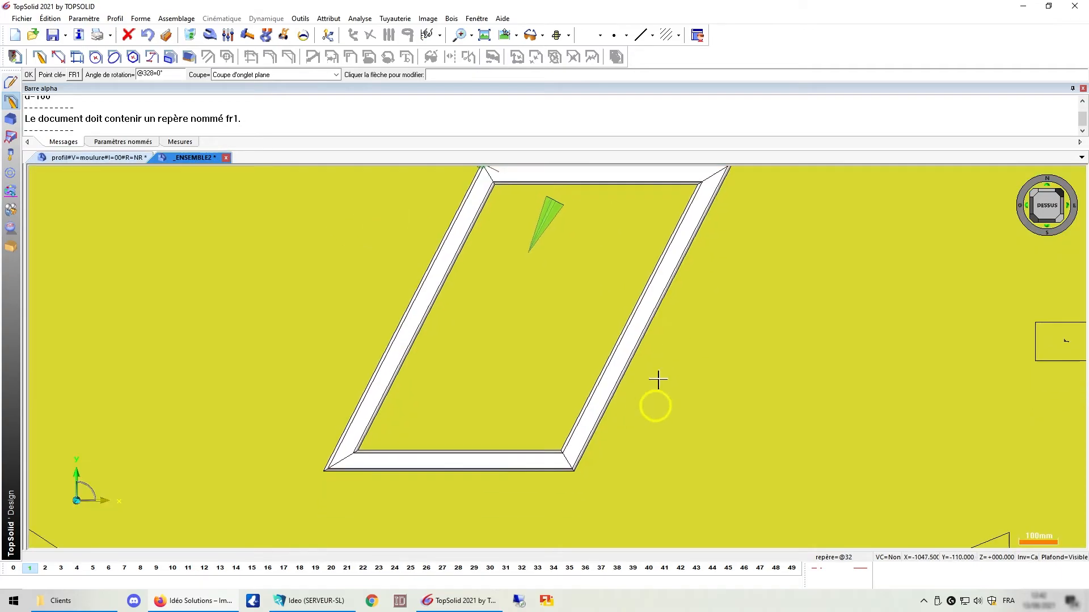
# Include the Moulure component from MON STANDARD 3D along the profile of the mouth-shaped contour
pyautogui.scroll(6, 657, 382)
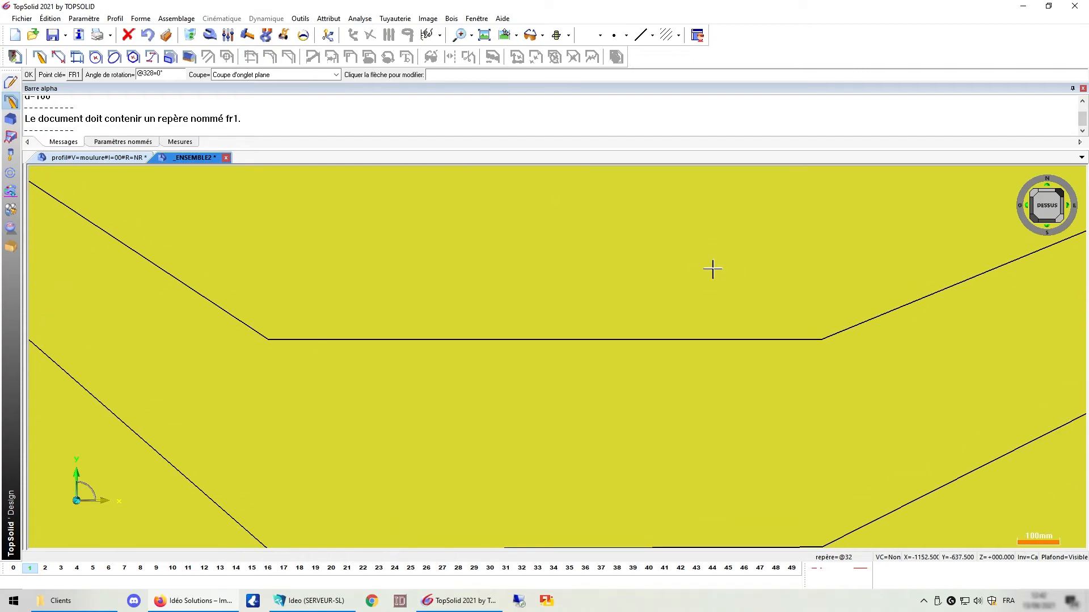
pyautogui.scroll(-2, 713, 267)
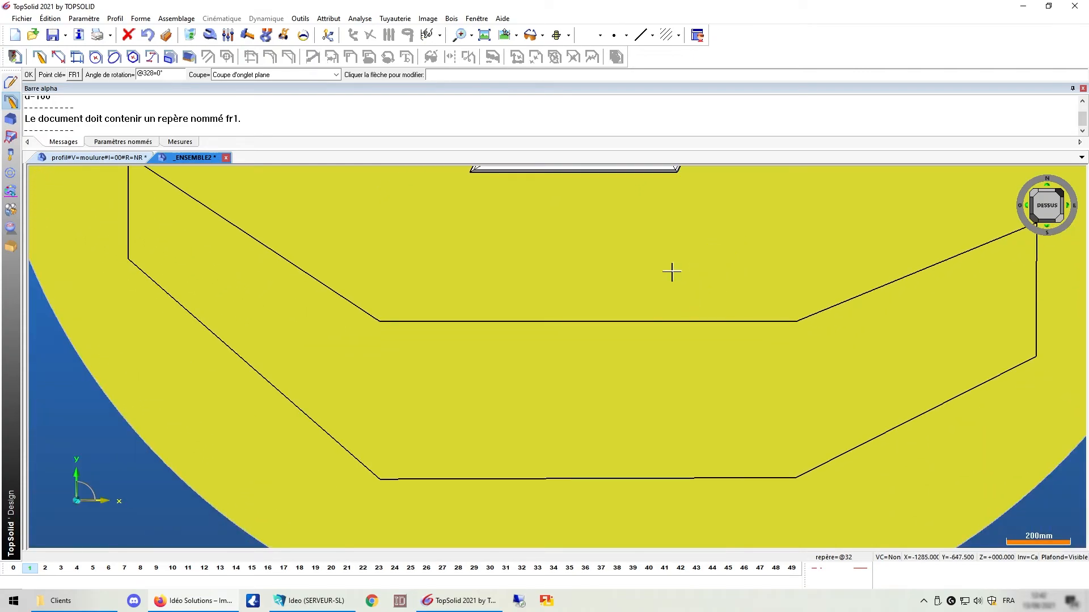
pyautogui.moveTo(670, 273); pyautogui.dragTo(653, 296, button='middle')
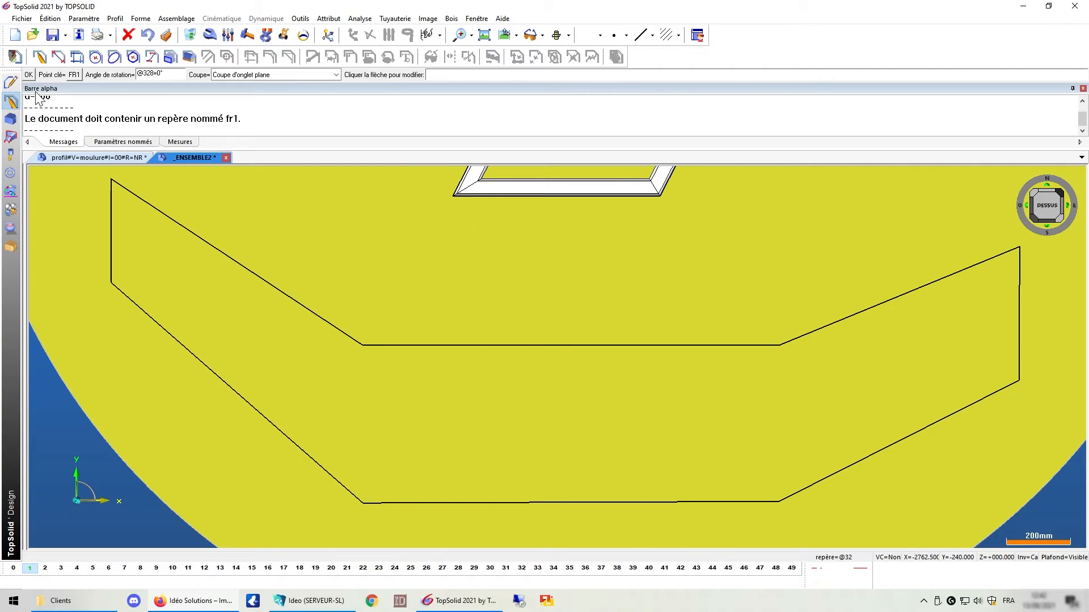
pyautogui.click(168, 38)
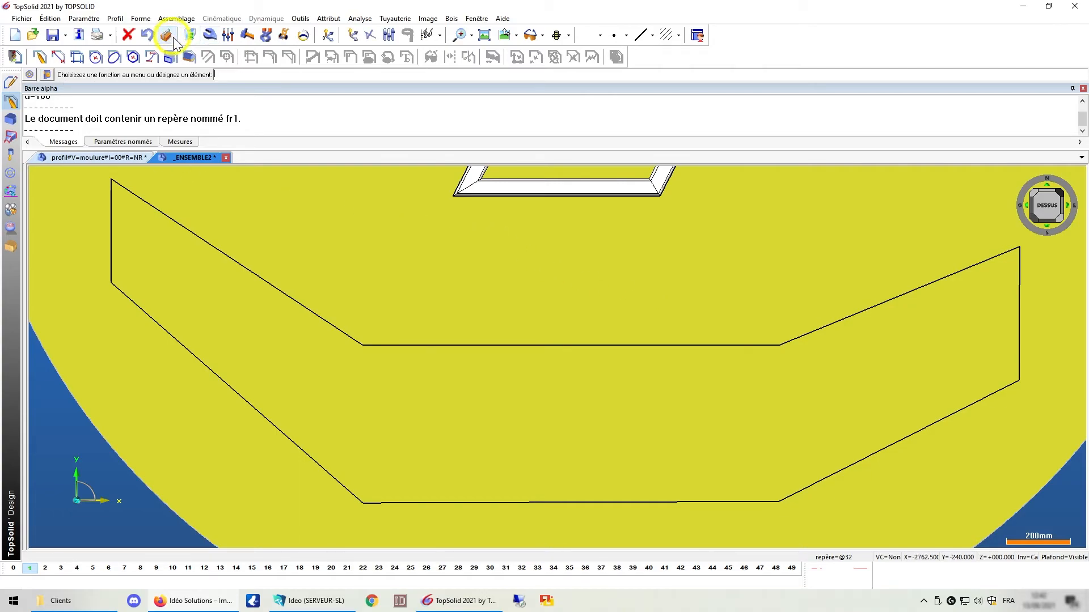
pyautogui.click(312, 230)
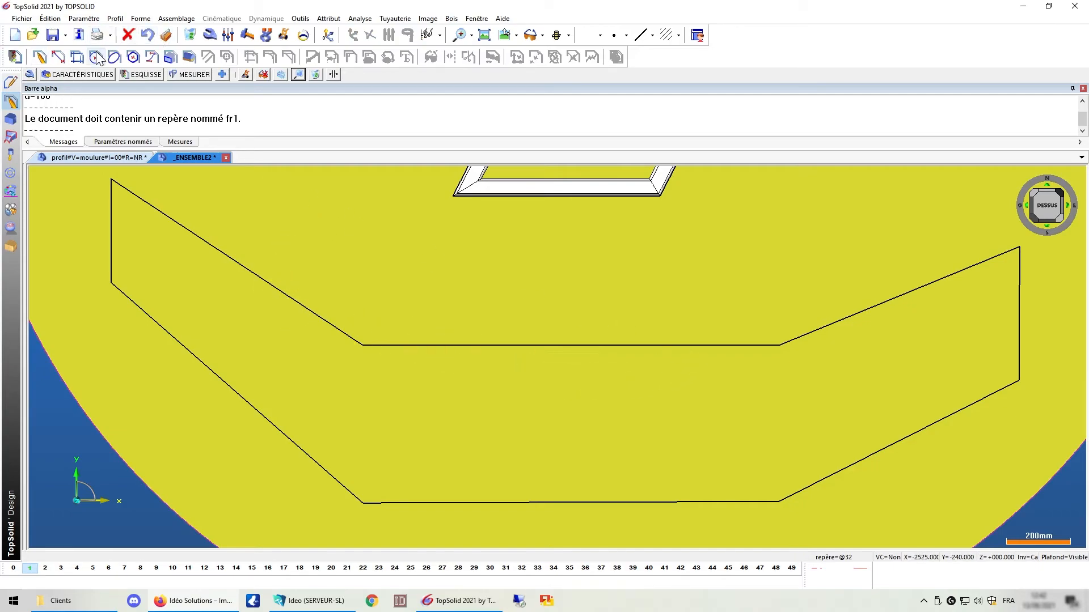
pyautogui.click(176, 19)
pyautogui.click(180, 42)
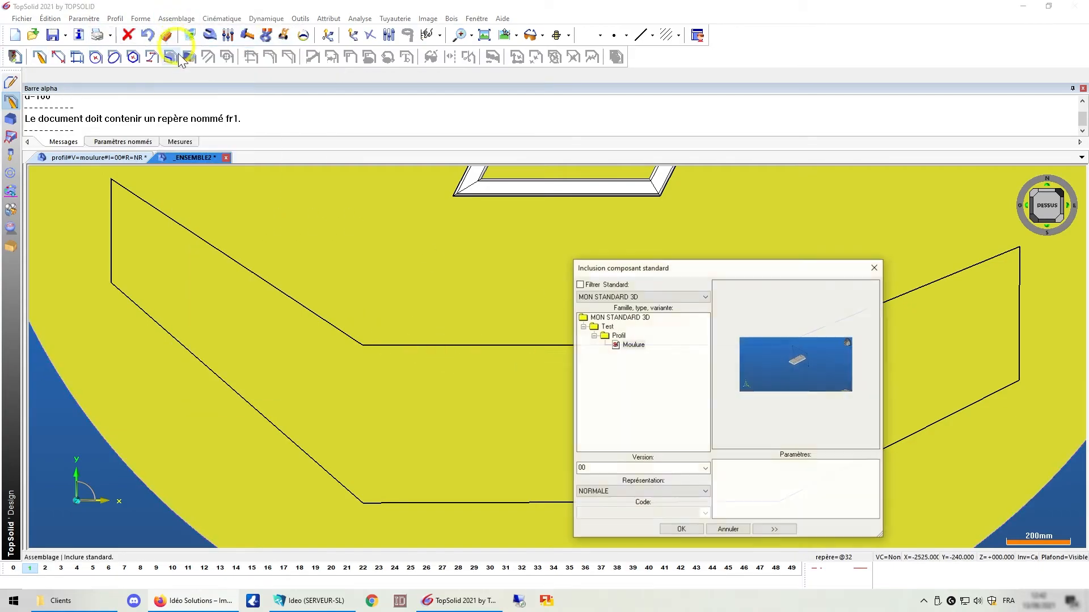
pyautogui.click(633, 345)
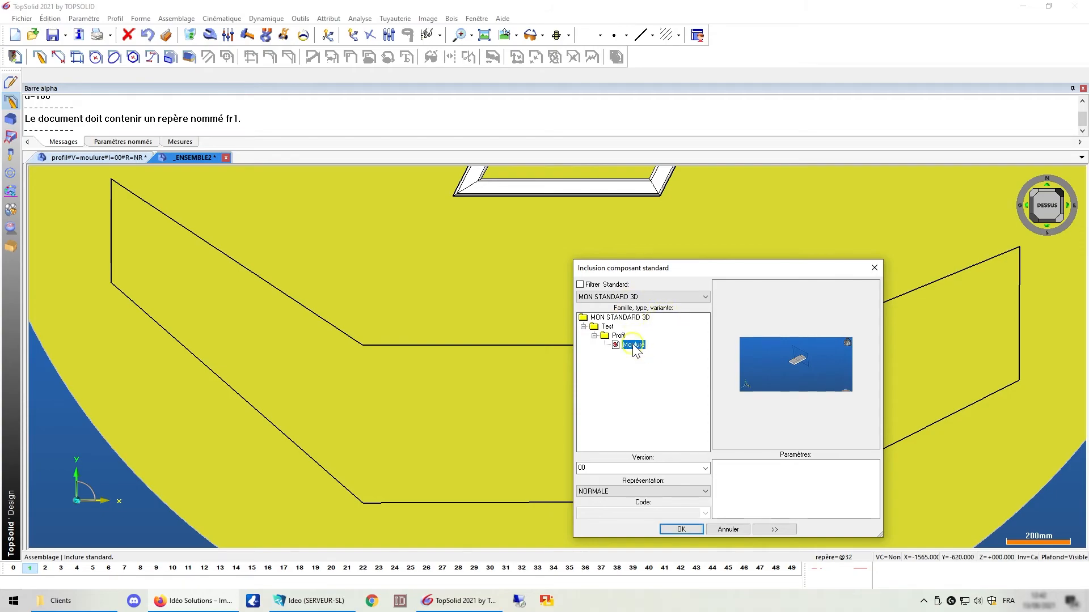
pyautogui.click(681, 529)
pyautogui.click(300, 75)
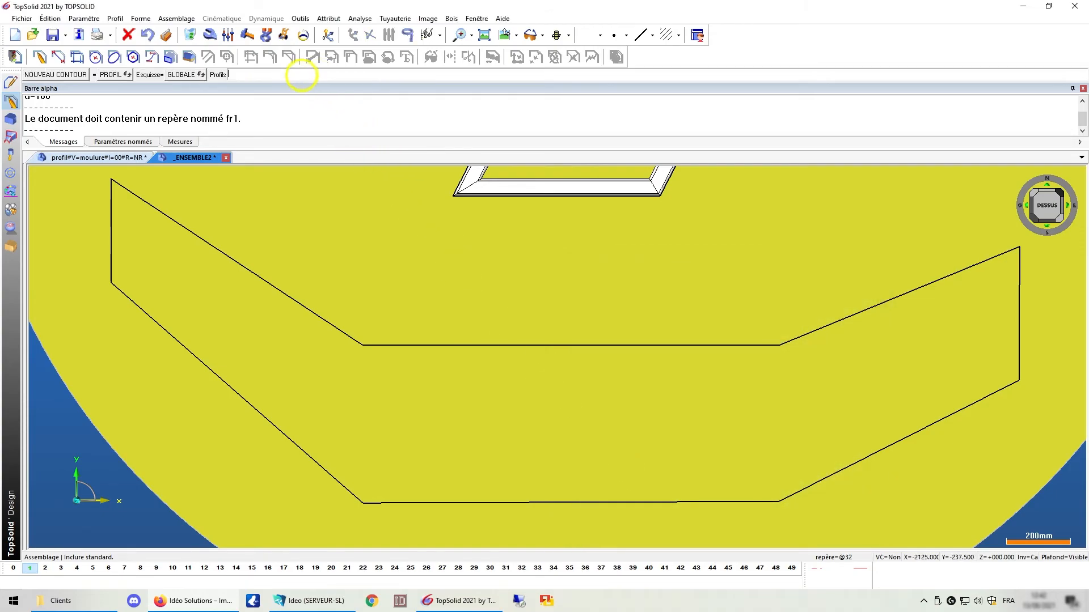
pyautogui.click(269, 287)
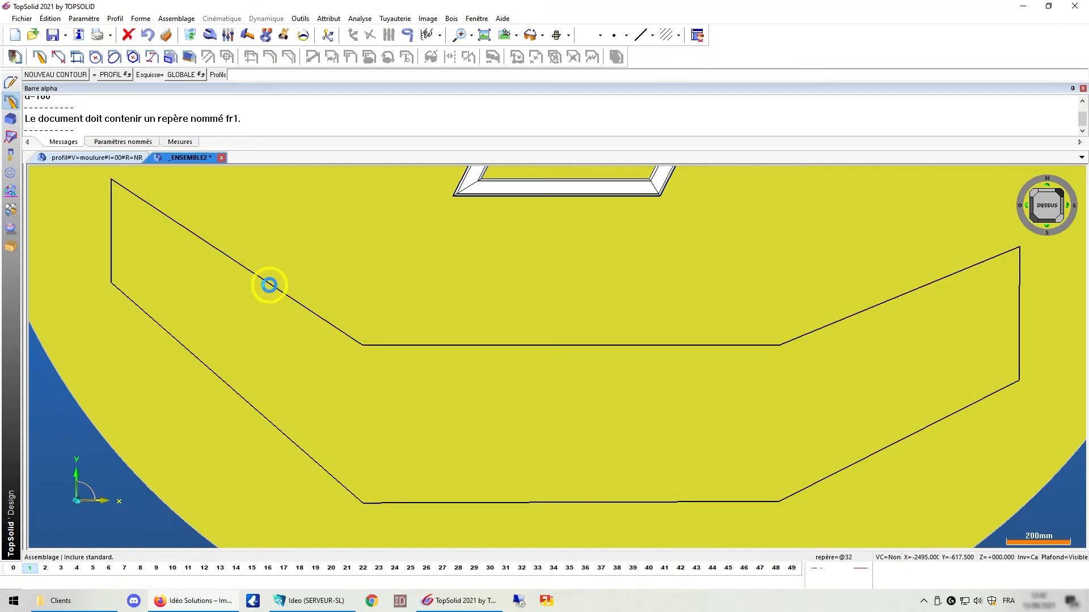
# Flip the mouldings to the inside of the mouth-shaped contour, check a mitred corner and validate the placement
pyautogui.scroll(-1, 384, 317)
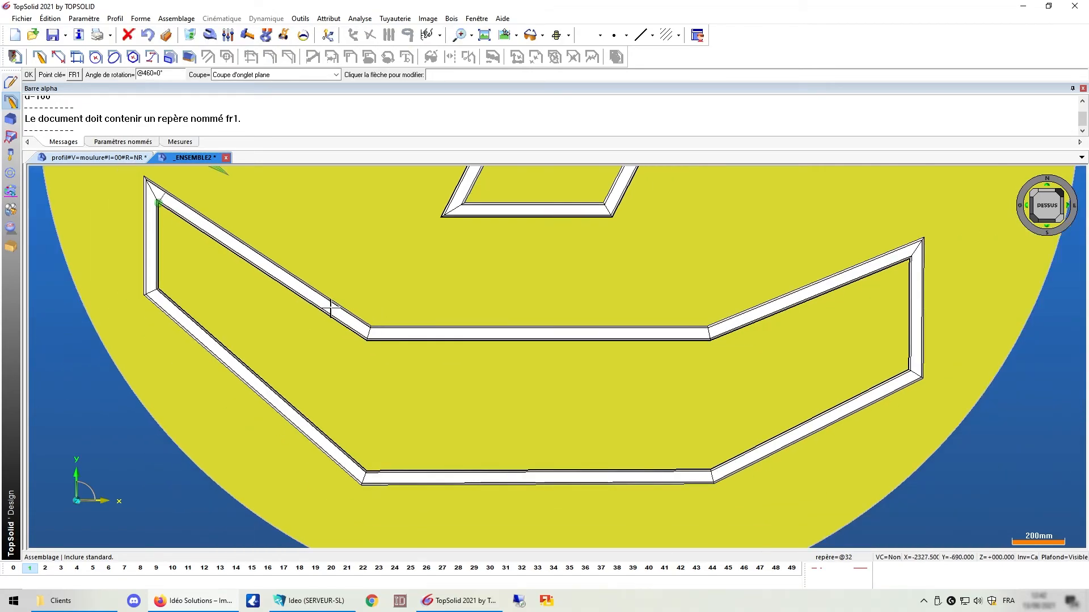
pyautogui.click(220, 170)
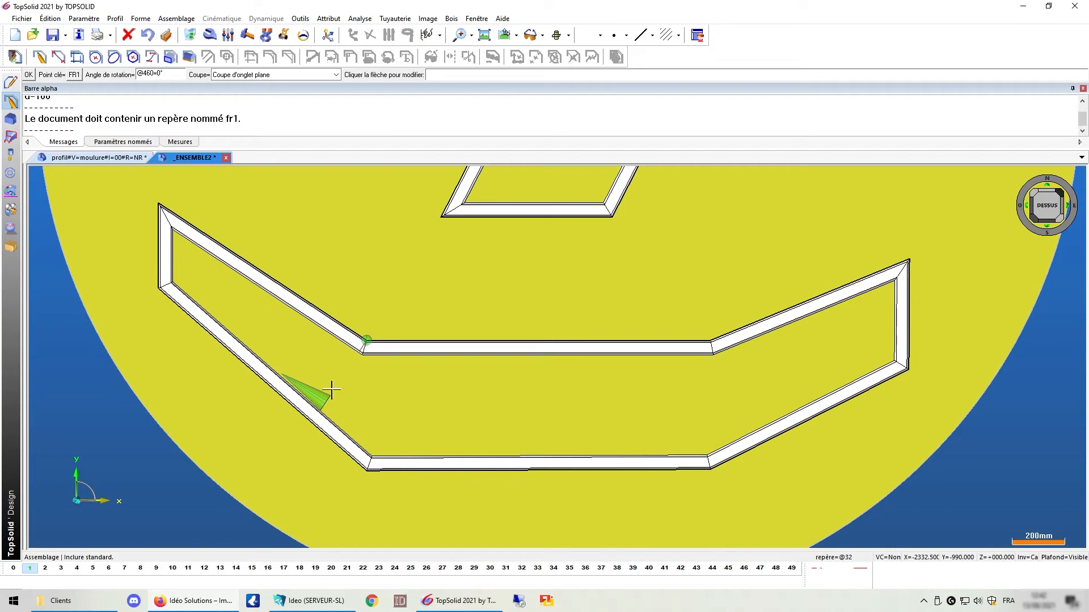
pyautogui.scroll(4, 364, 338)
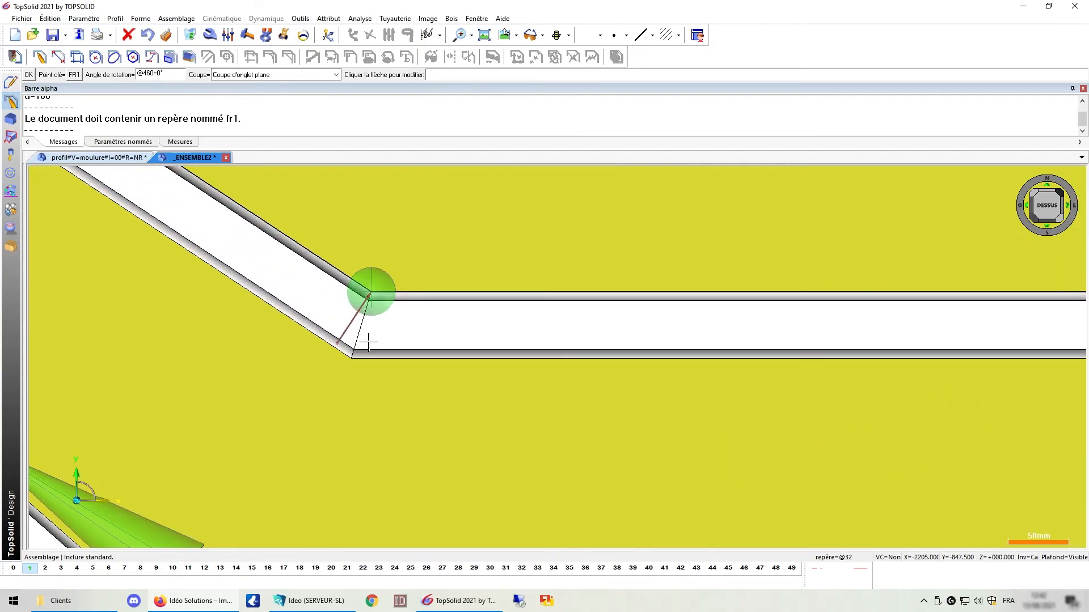
pyautogui.scroll(-4, 366, 339)
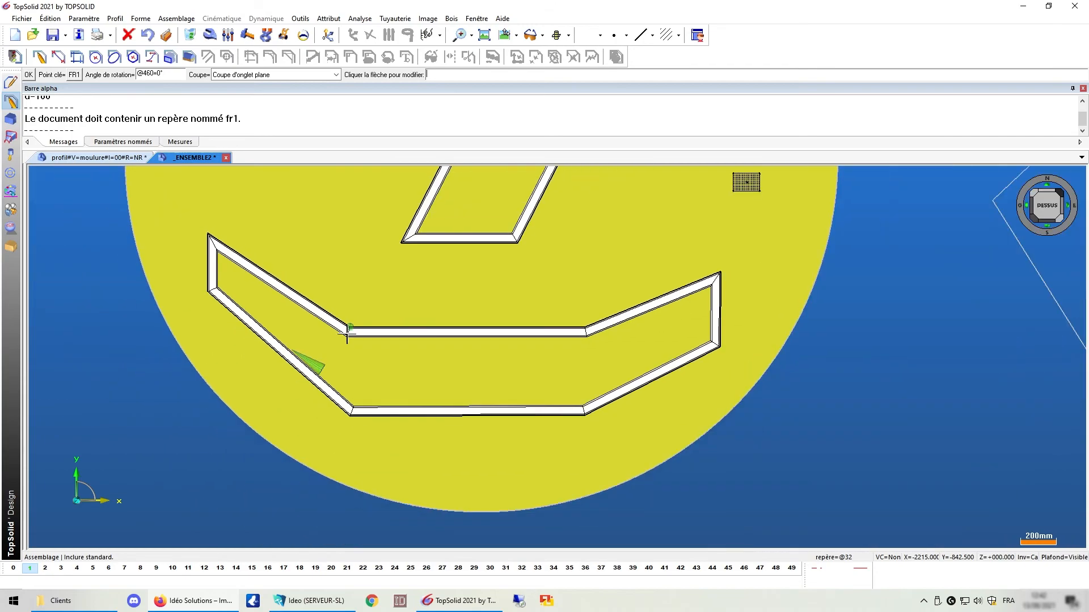
pyautogui.scroll(-5, 346, 335)
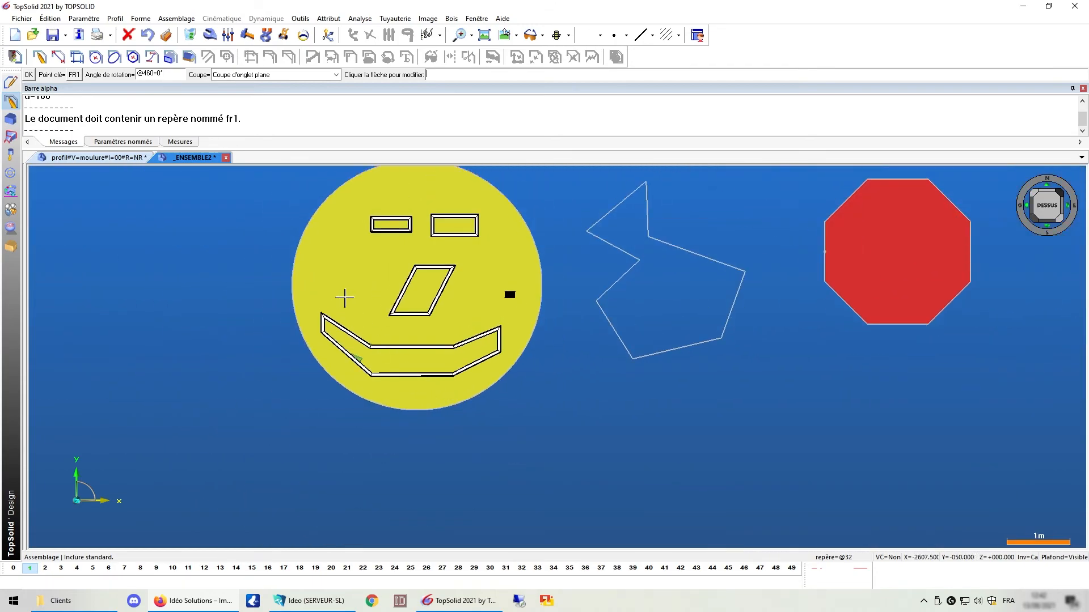
pyautogui.scroll(1, 309, 203)
pyautogui.middleClick(310, 203)
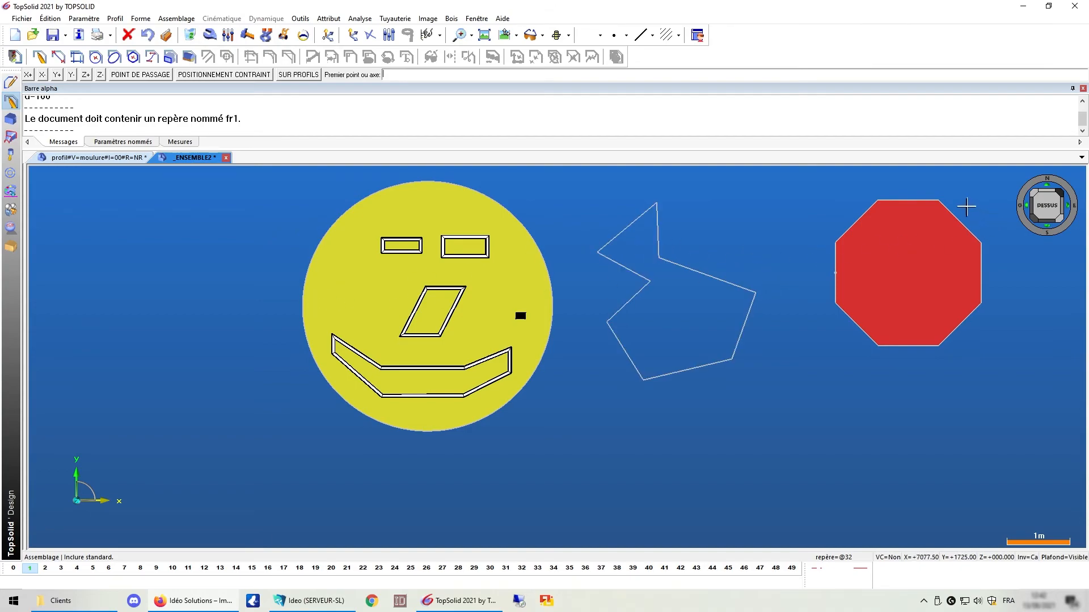
# Place another set of Moulure mouldings along the profile of the red octagon
pyautogui.click(280, 75)
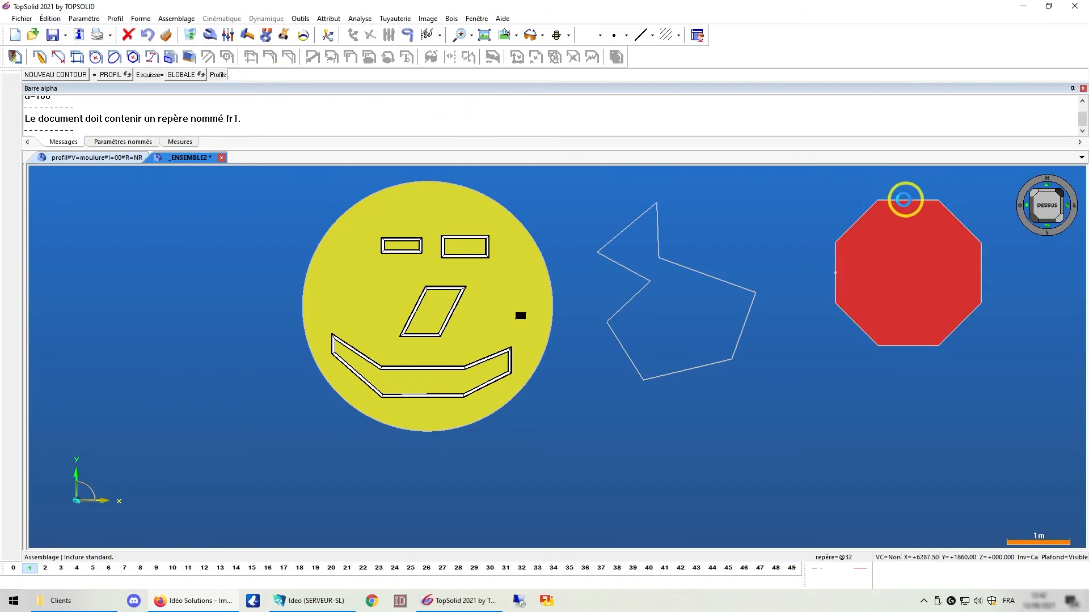
pyautogui.click(904, 202)
pyautogui.scroll(2, 875, 194)
pyautogui.scroll(2, 875, 194)
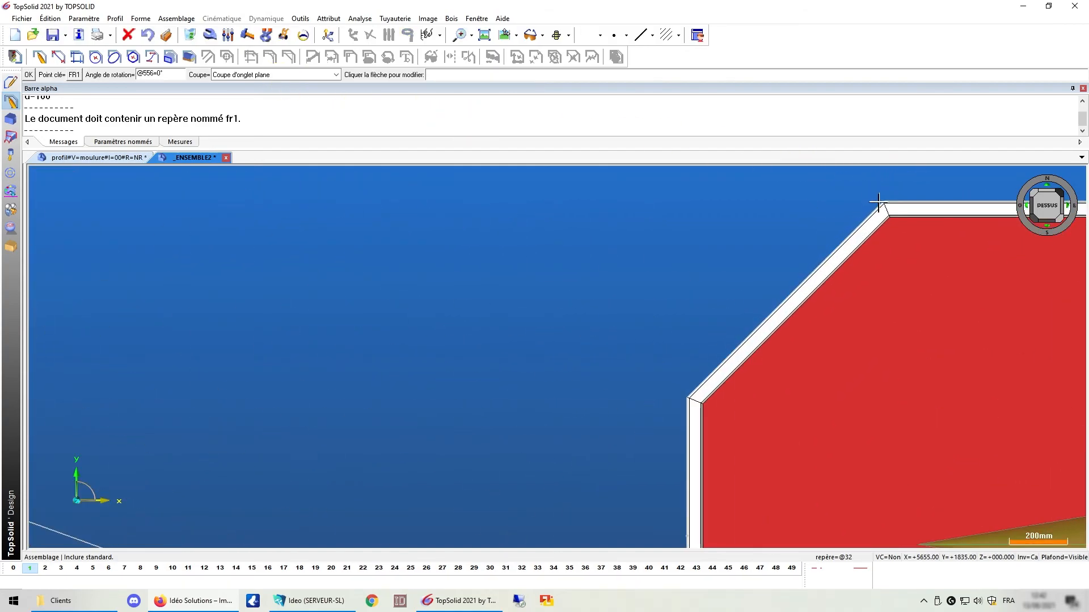
pyautogui.scroll(-3, 476, 233)
# Try the mouldings on the outside of the octagon, return them to the inside and validate the placement
pyautogui.click(782, 381)
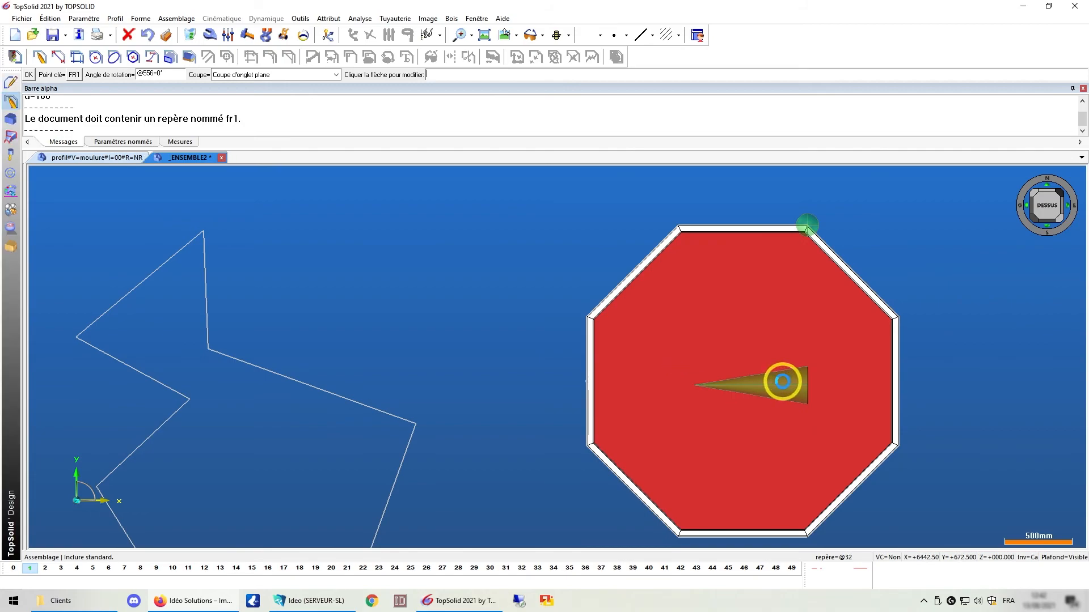
pyautogui.scroll(-3, 649, 285)
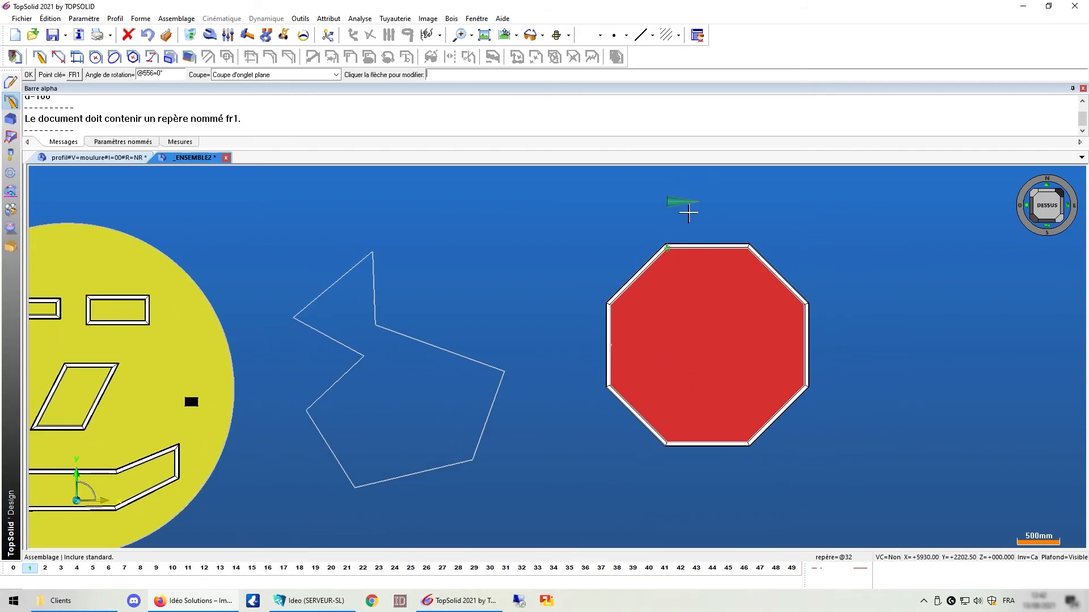
pyautogui.scroll(4, 669, 250)
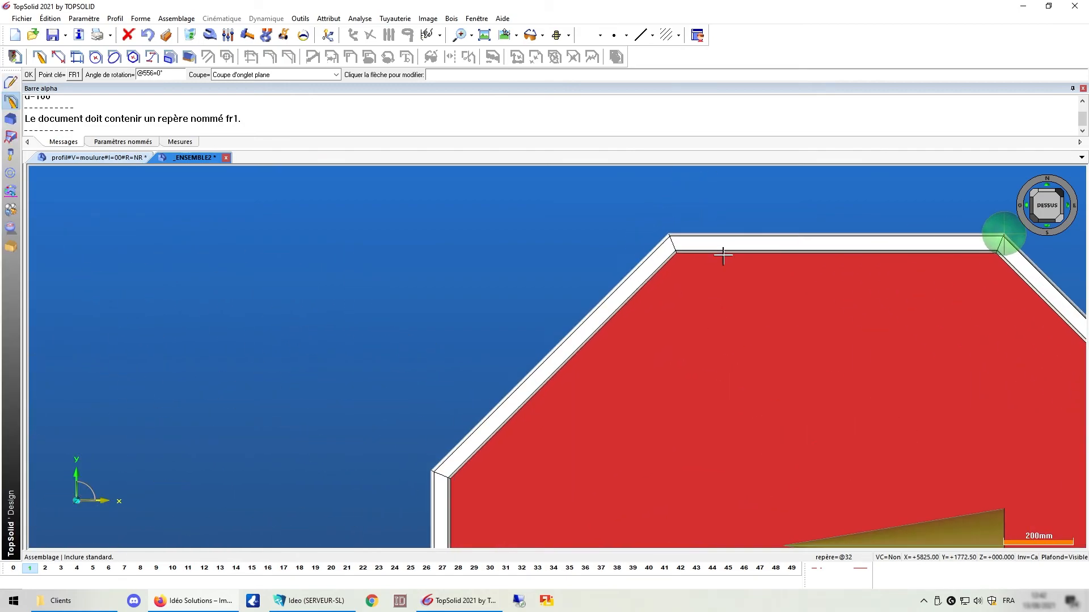
pyautogui.scroll(-4, 680, 256)
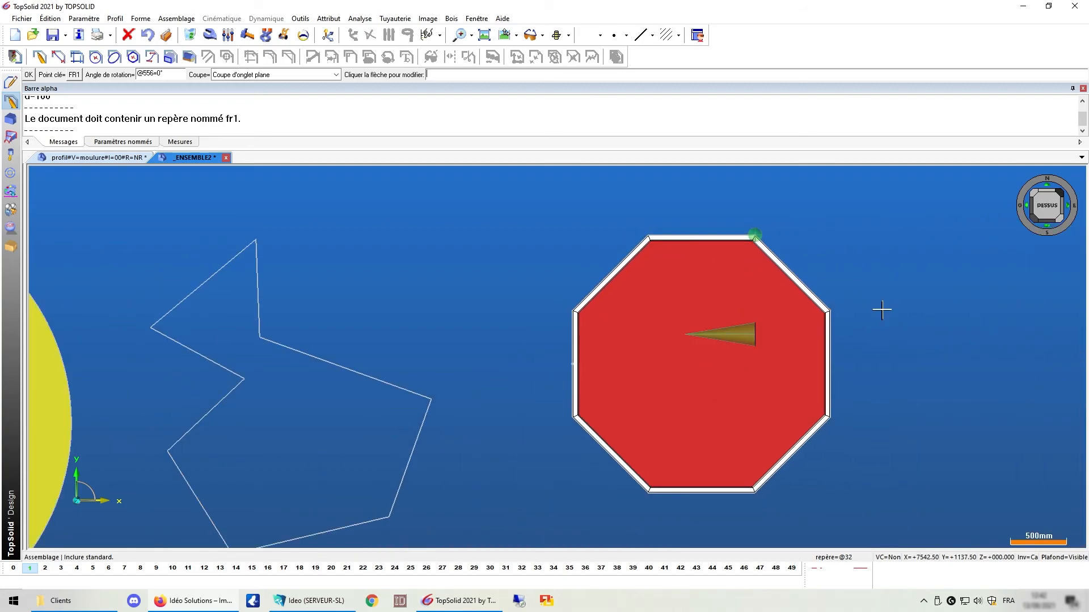
pyautogui.scroll(-1, 882, 310)
pyautogui.middleClick(573, 248)
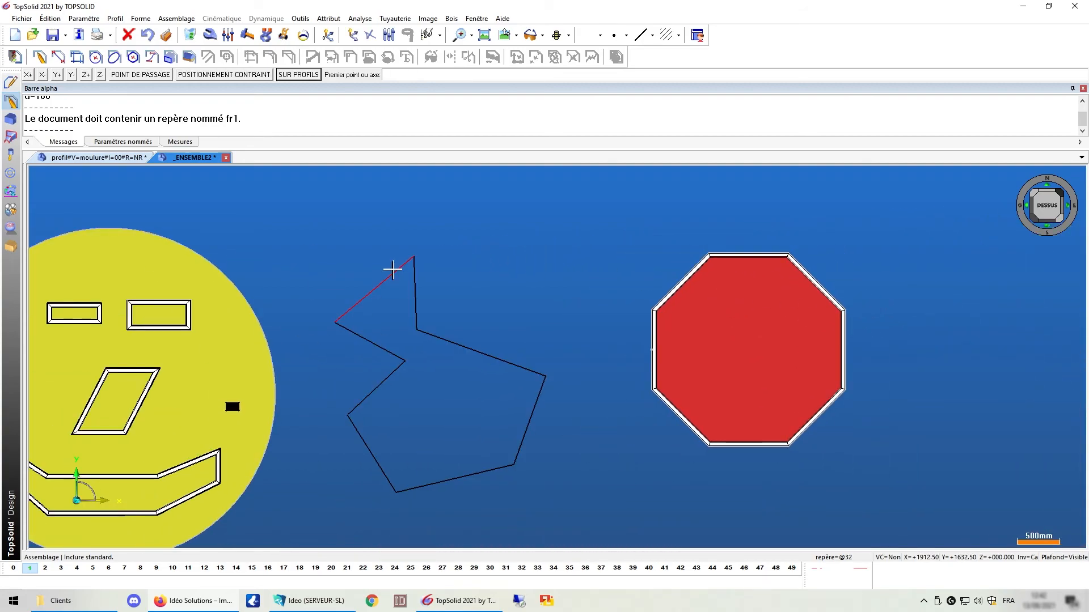
# Place the mouldings along the profile of the irregular polygon between the face and the octagon, and inspect the mitred corners
pyautogui.click(298, 75)
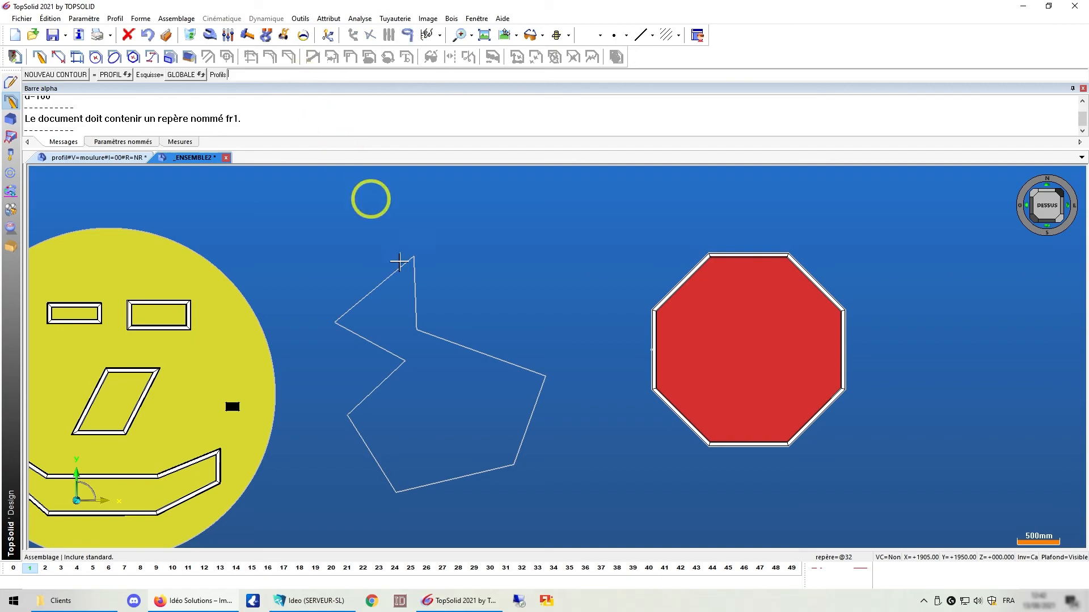
pyautogui.click(383, 282)
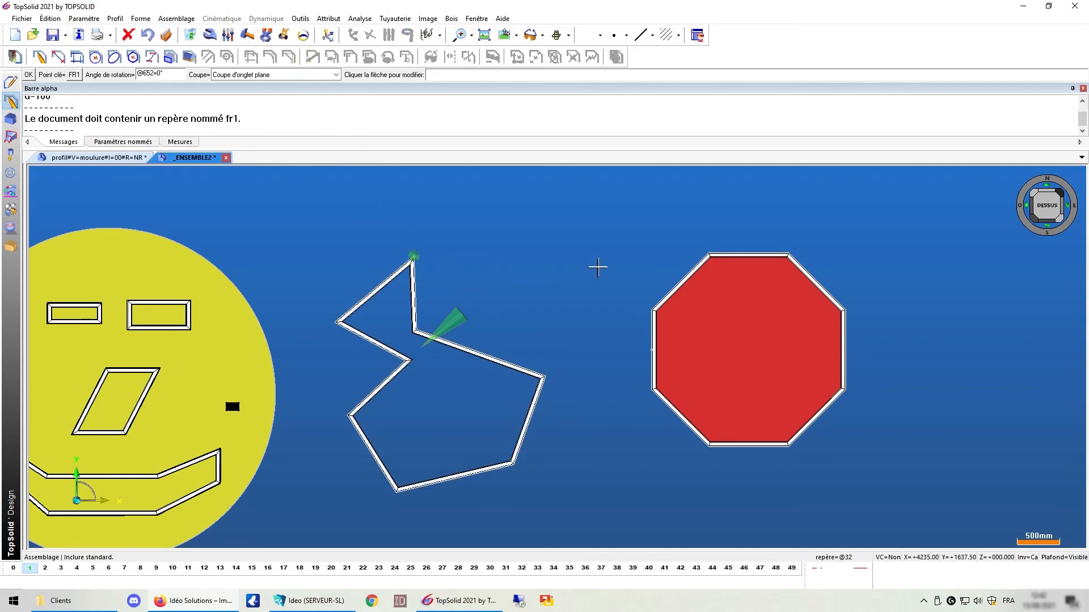
pyautogui.scroll(-1, 430, 372)
pyautogui.scroll(5, 476, 311)
pyautogui.scroll(3, 838, 382)
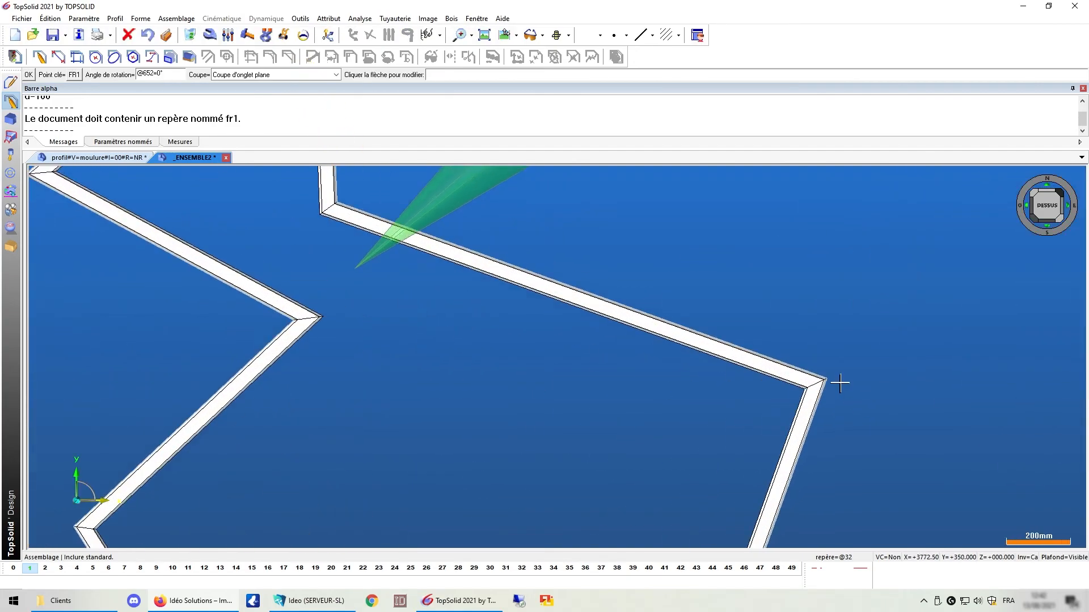
pyautogui.scroll(-7, 819, 370)
pyautogui.scroll(3, 783, 468)
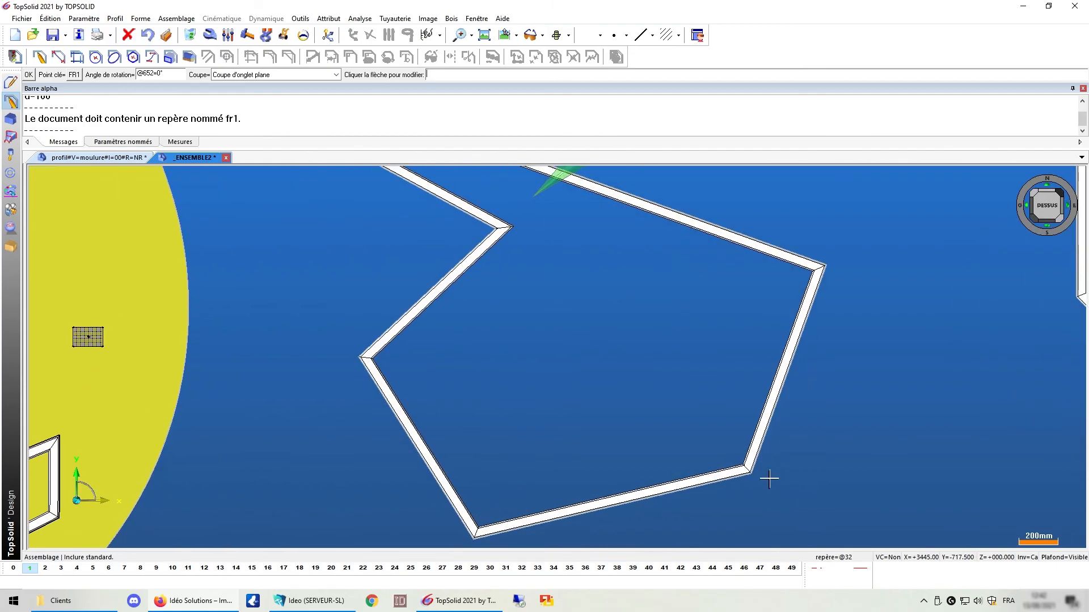
pyautogui.scroll(-3, 743, 471)
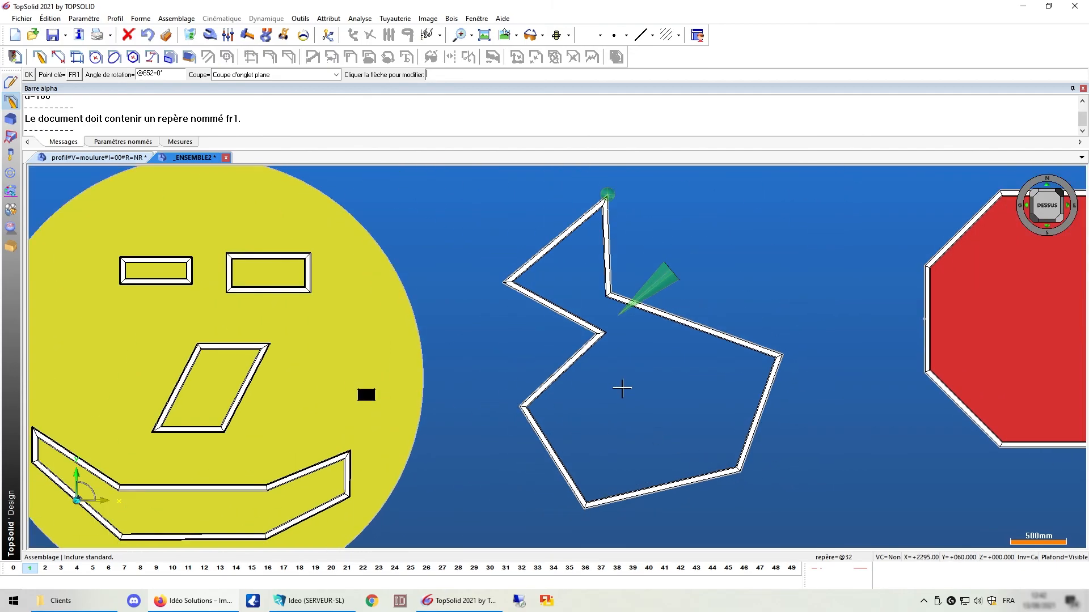